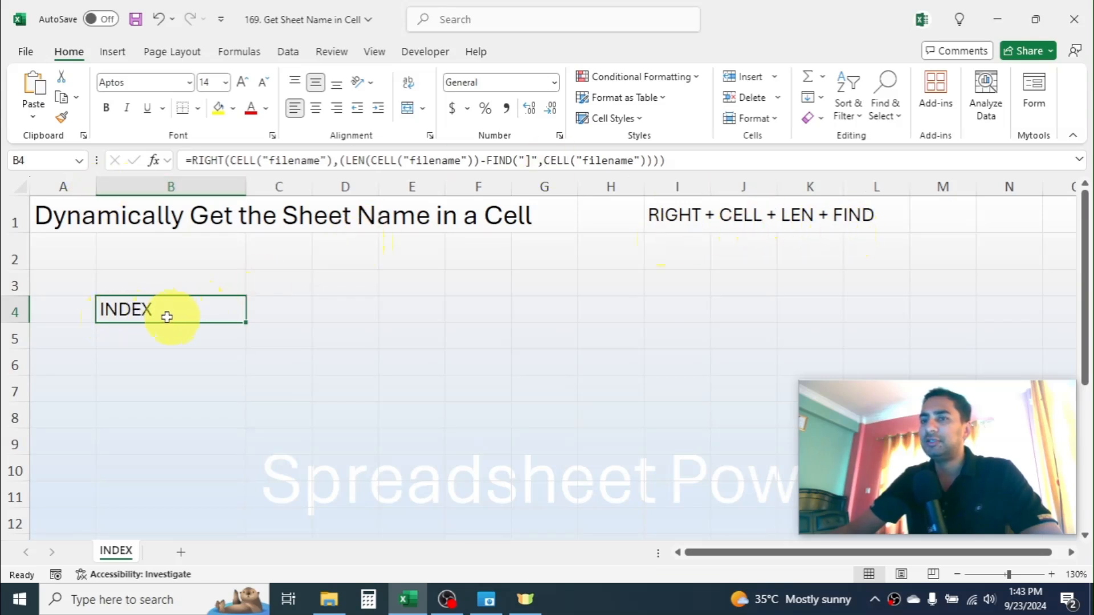
# - Rename the INDEX worksheet as VLOOKUP
pyautogui.rightClick(125, 561)
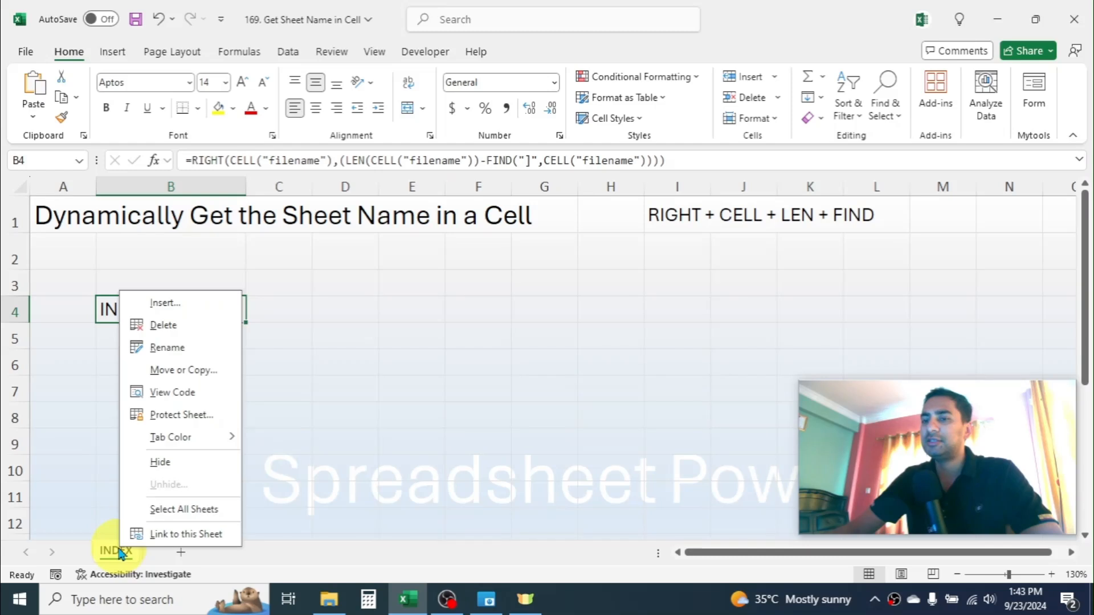
pyautogui.click(167, 348)
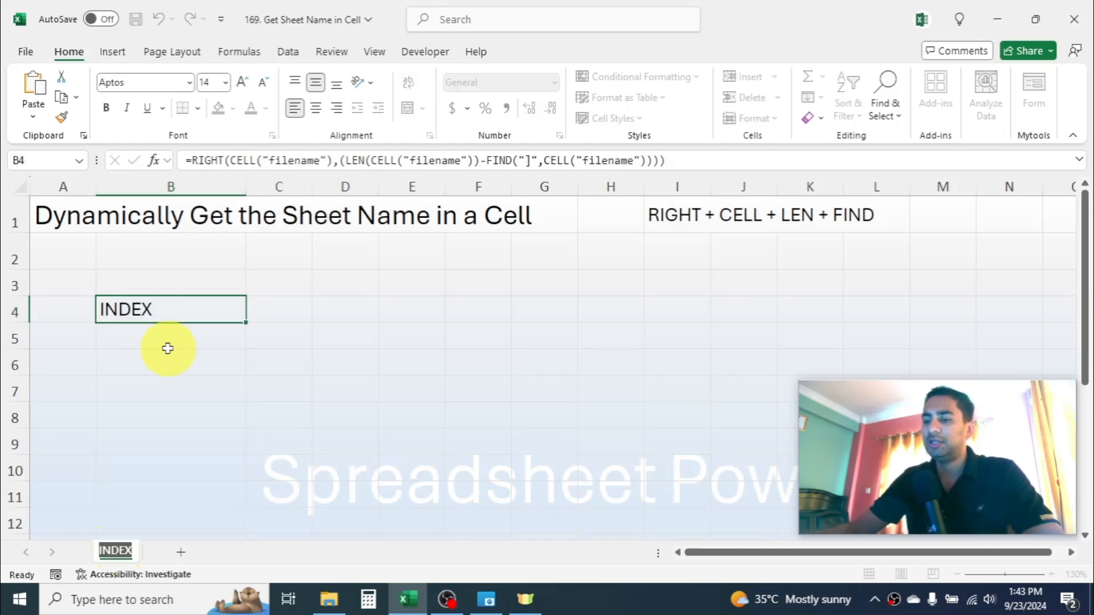
pyautogui.write('VLOOKU')
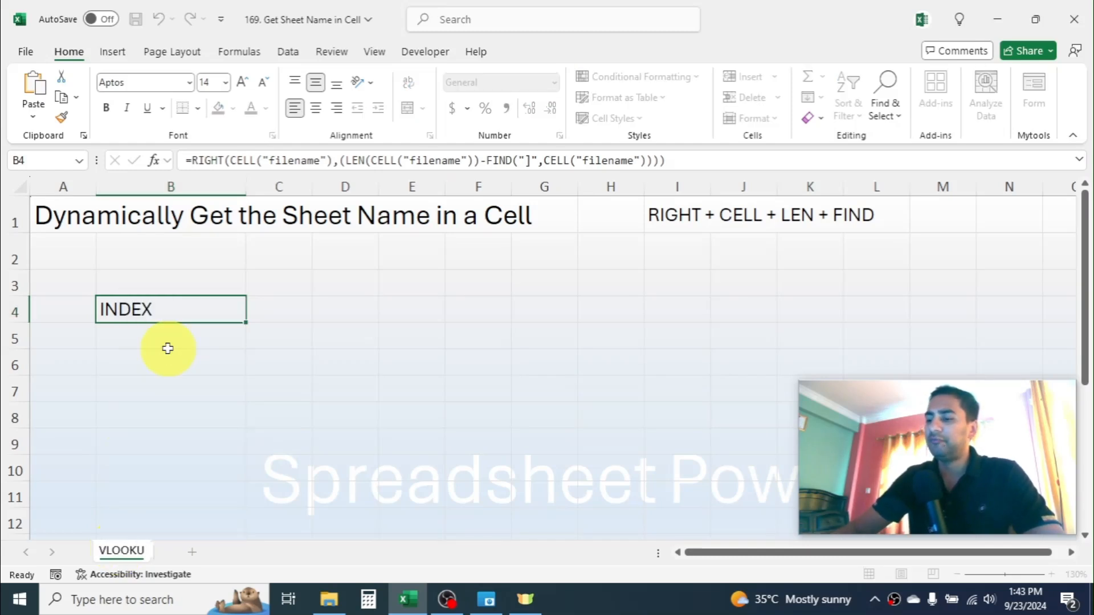
pyautogui.write('P')
pyautogui.click(449, 368)
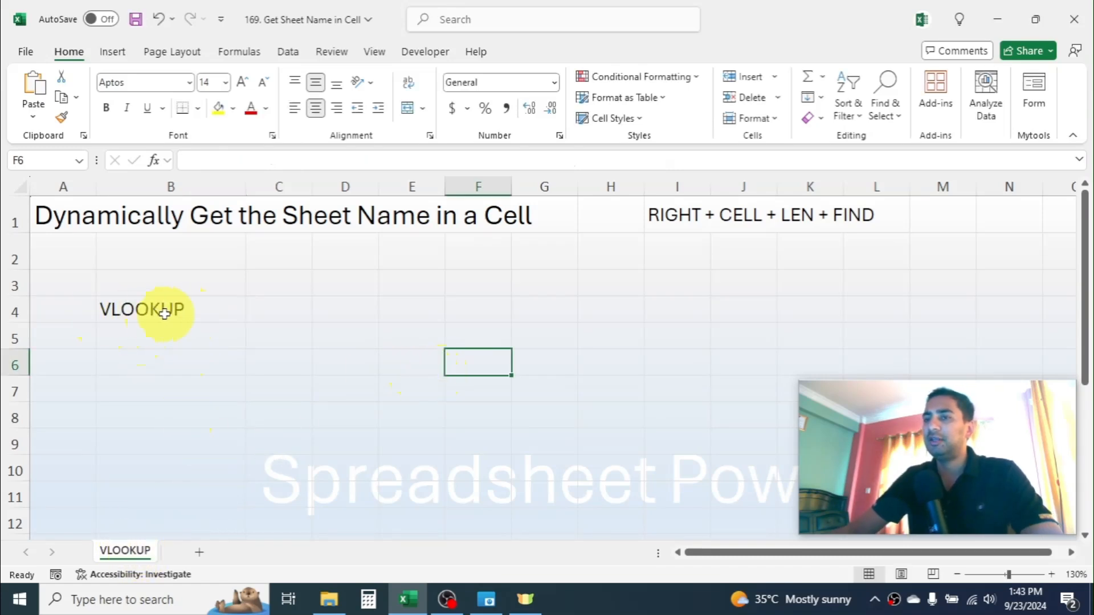
pyautogui.click(677, 309)
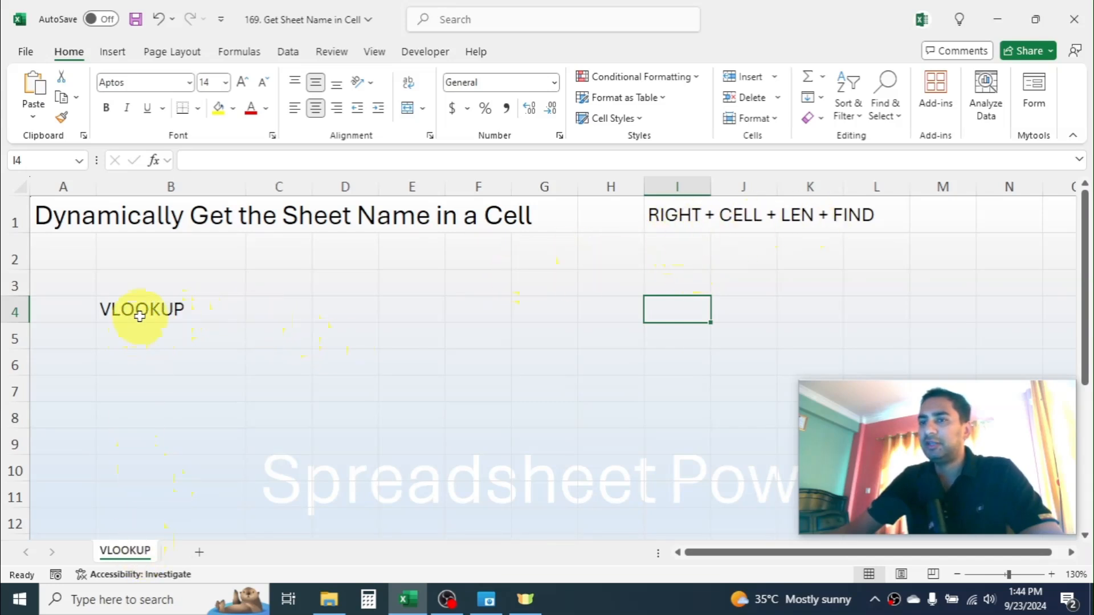
# - Enter the formula =CELL("filename") in cell E4 to return the workbook's full path with the sheet name
pyautogui.click(415, 305)
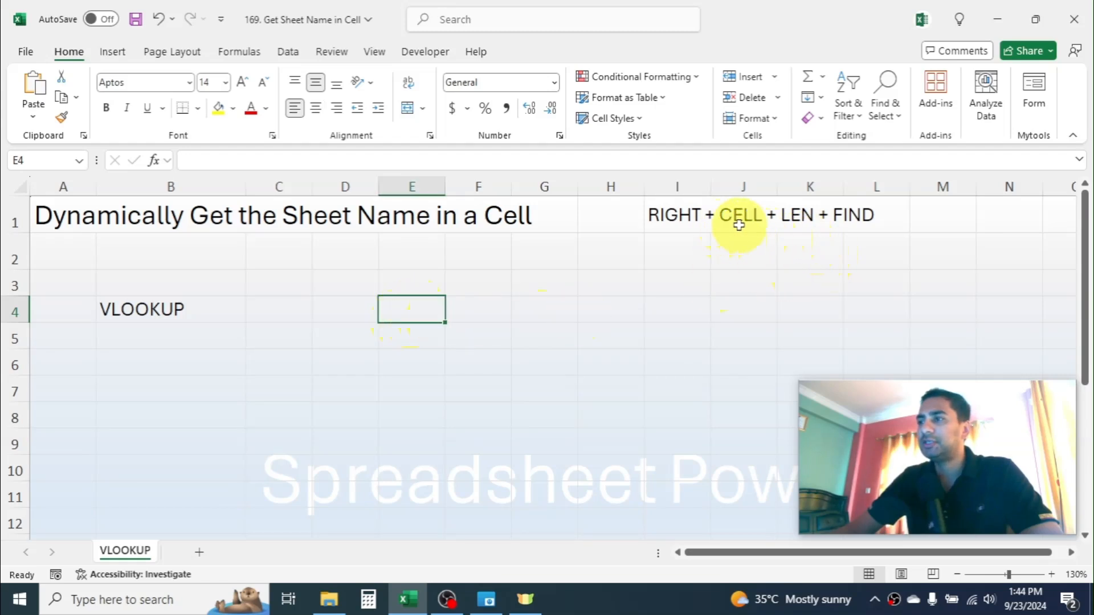
pyautogui.write('=')
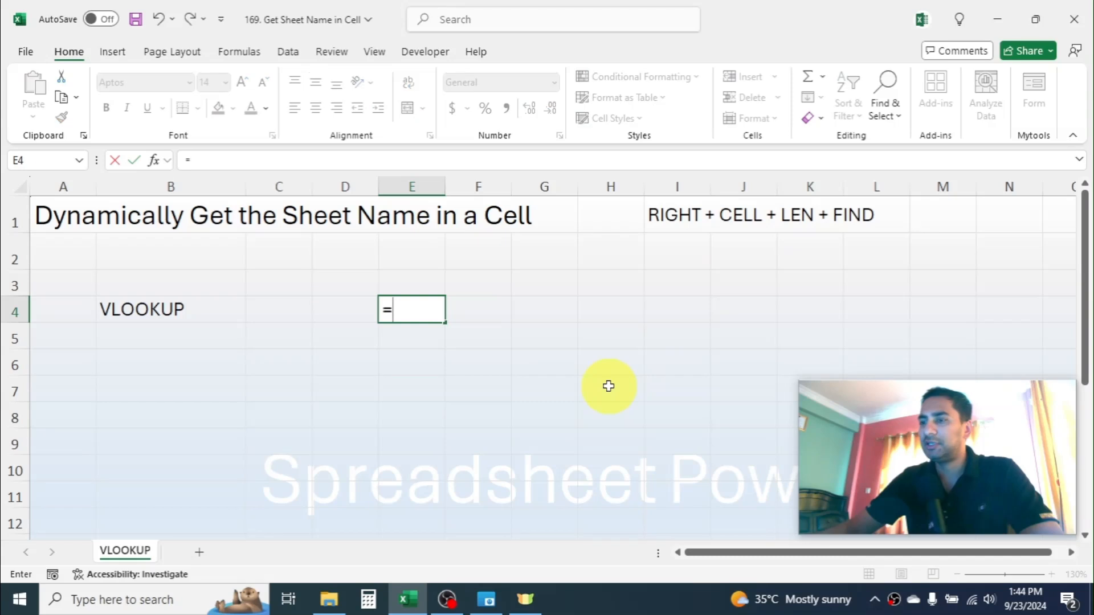
pyautogui.write('CELL(')
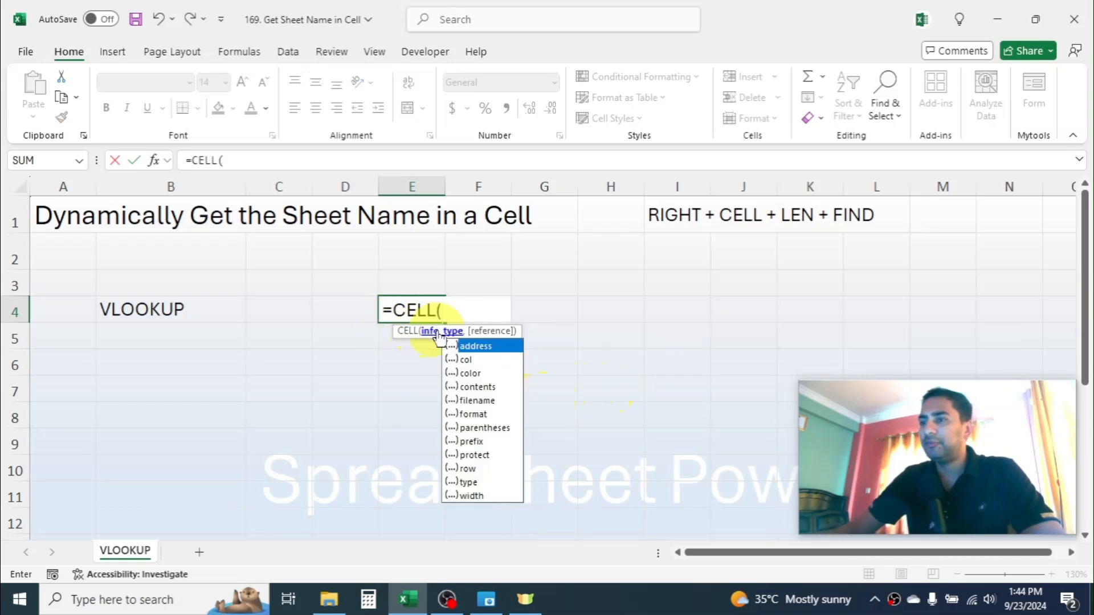
pyautogui.doubleClick(478, 398)
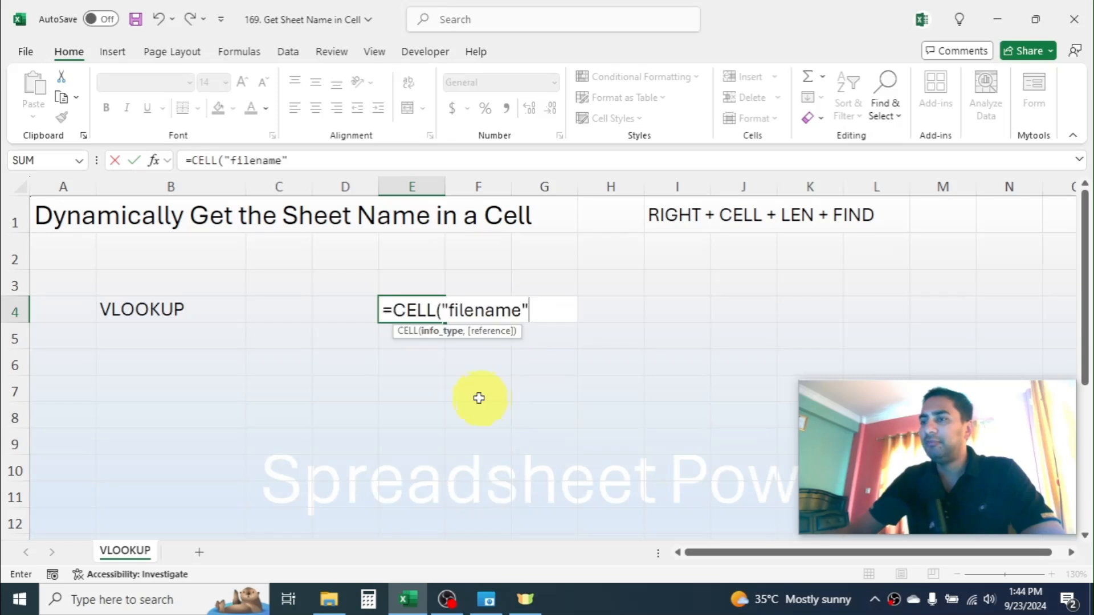
pyautogui.write(')')
pyautogui.press('Return')
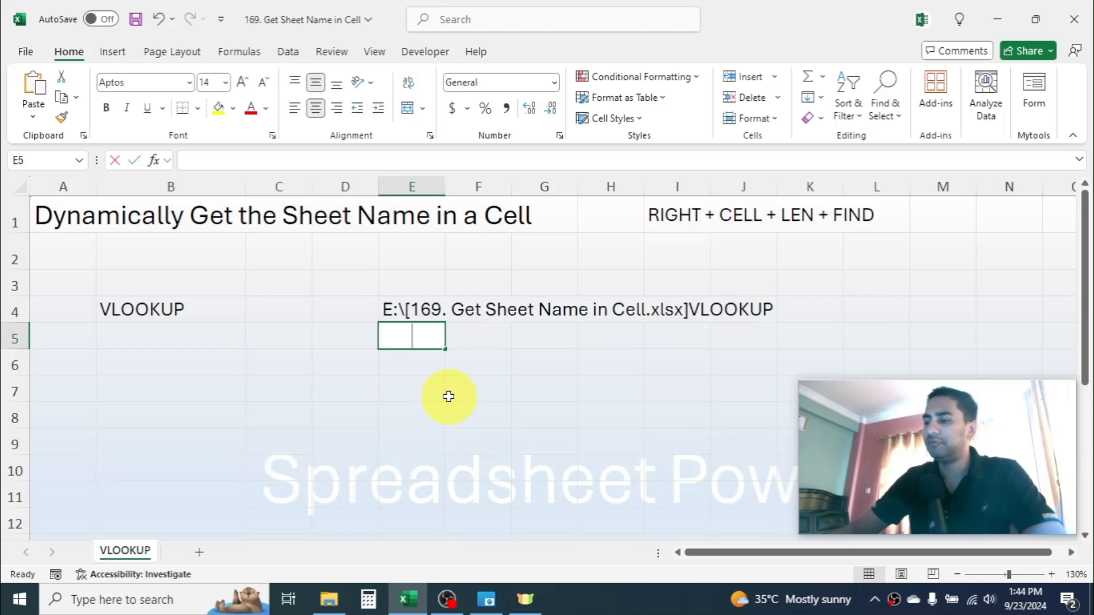
# - Enter =FIND("]",E4) in cell E5 to locate the closing bracket in the file path
pyautogui.write('=F')
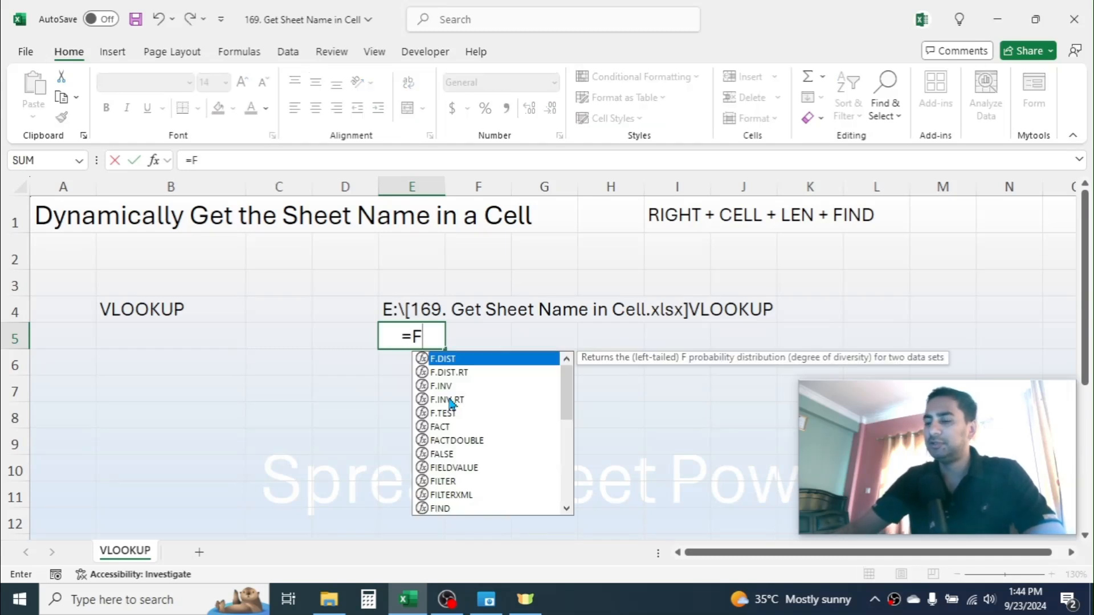
pyautogui.write('IND(')
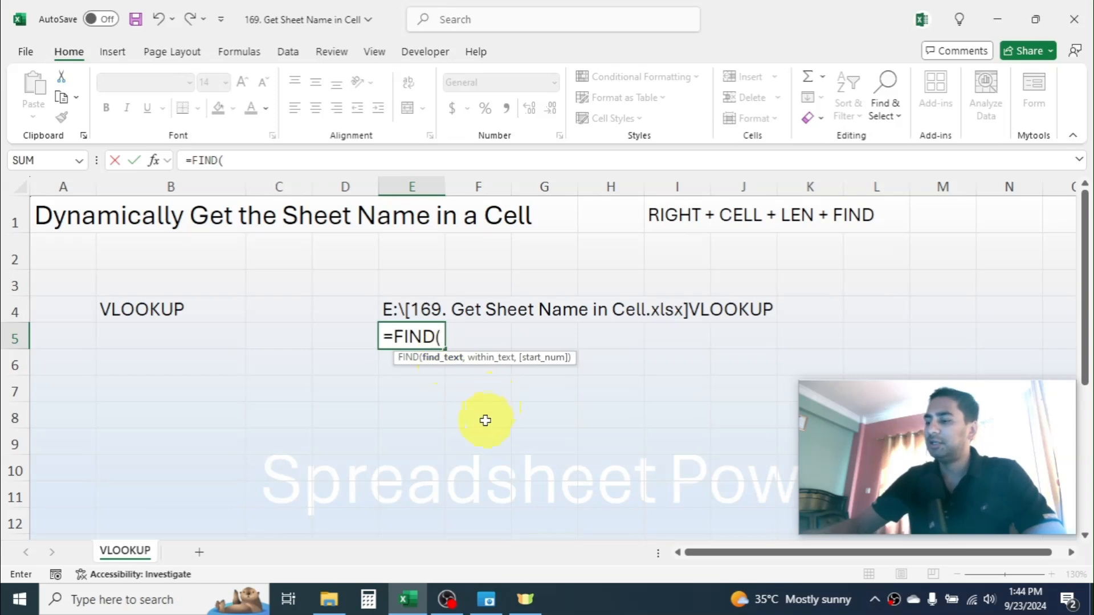
pyautogui.write('"]')
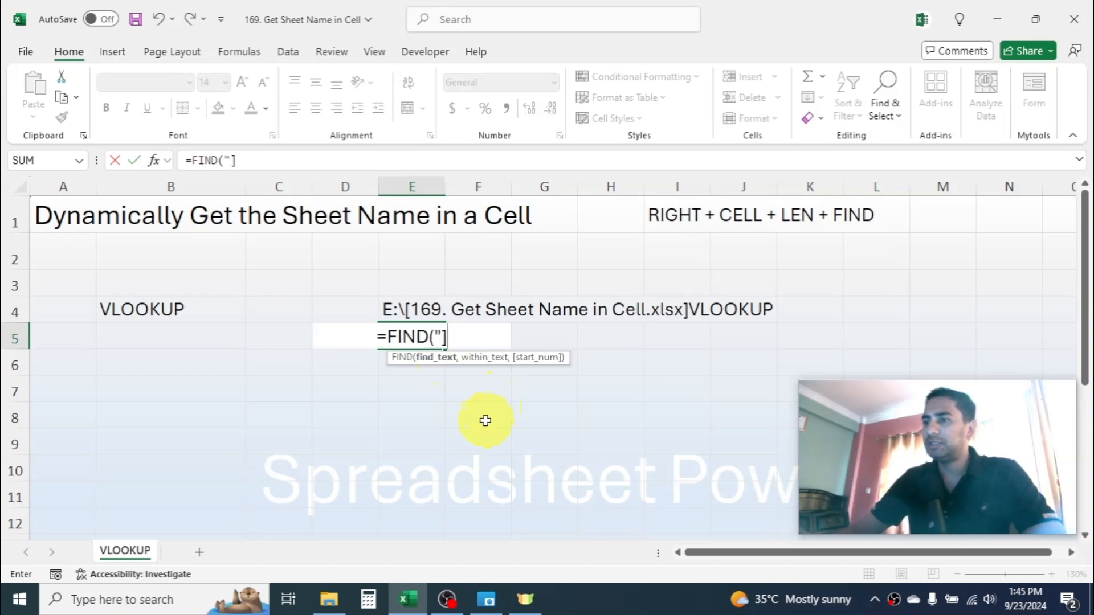
pyautogui.write('"')
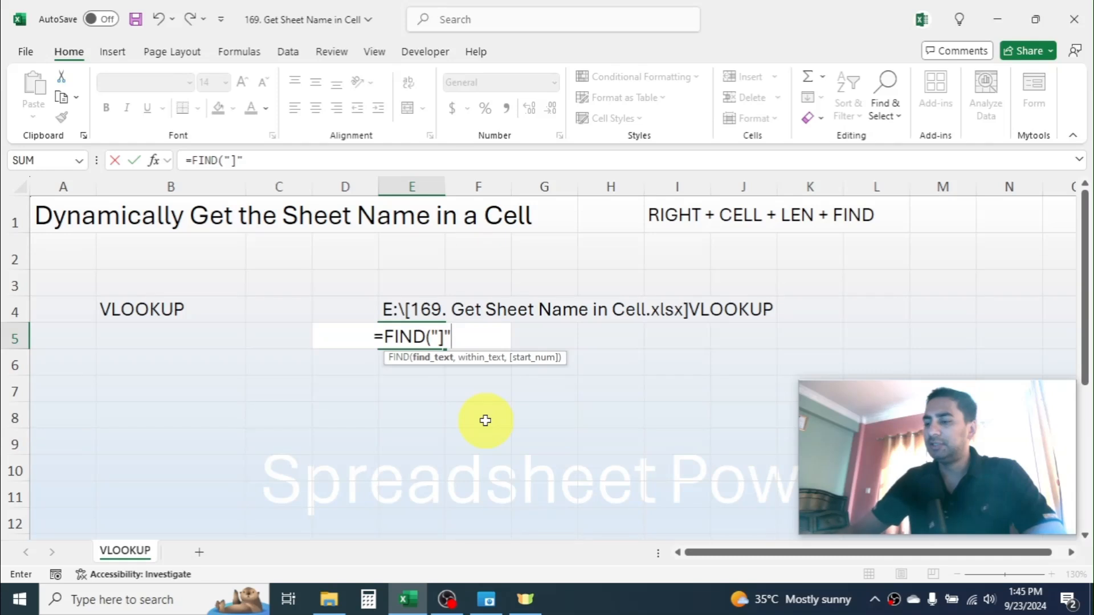
pyautogui.write(',')
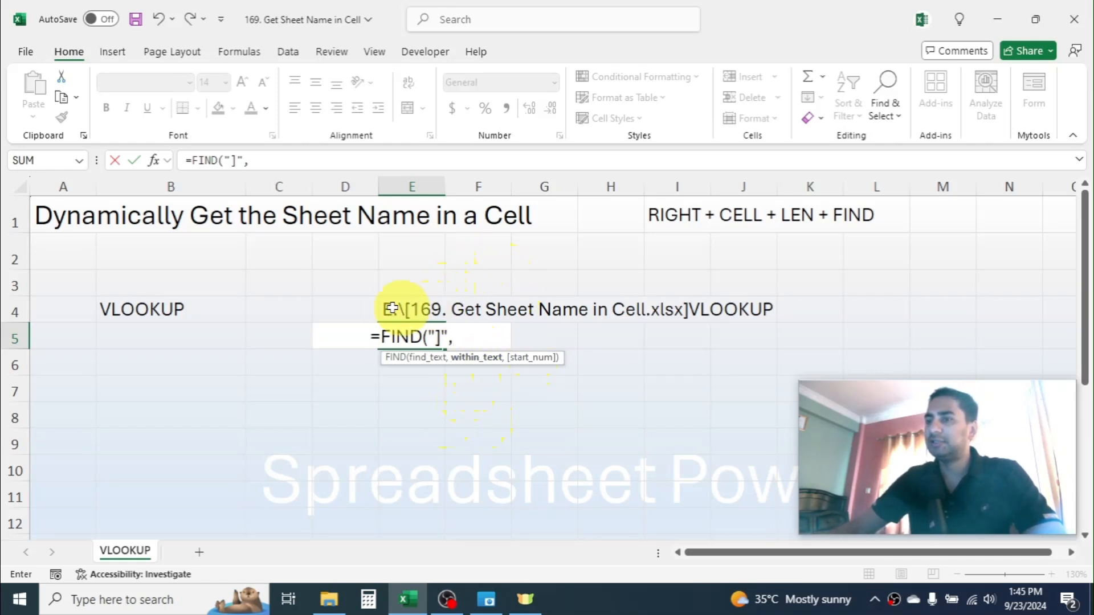
pyautogui.click(421, 307)
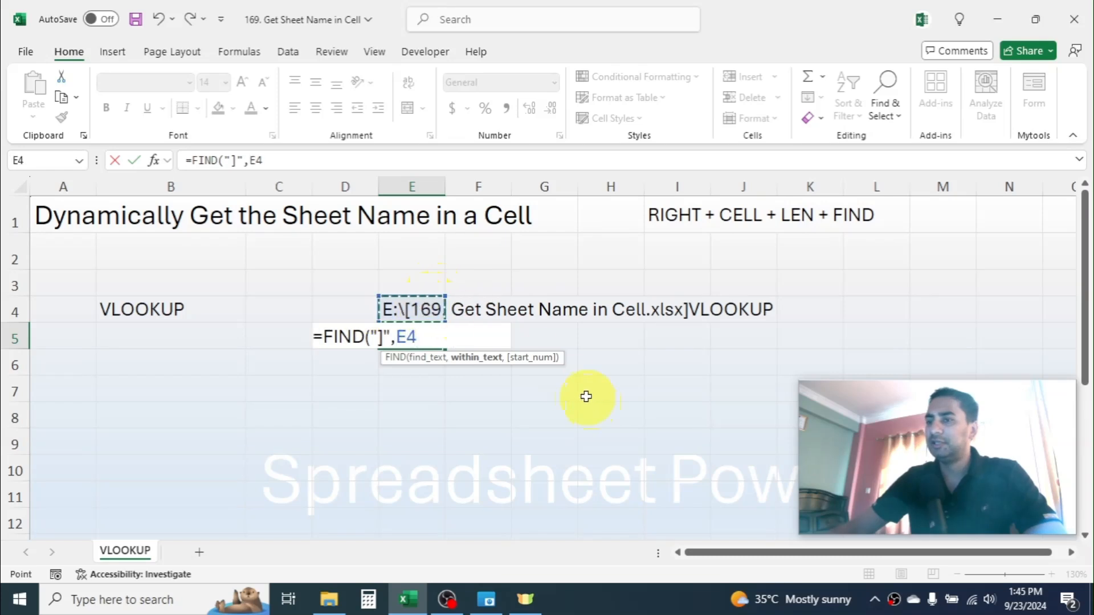
pyautogui.write(')')
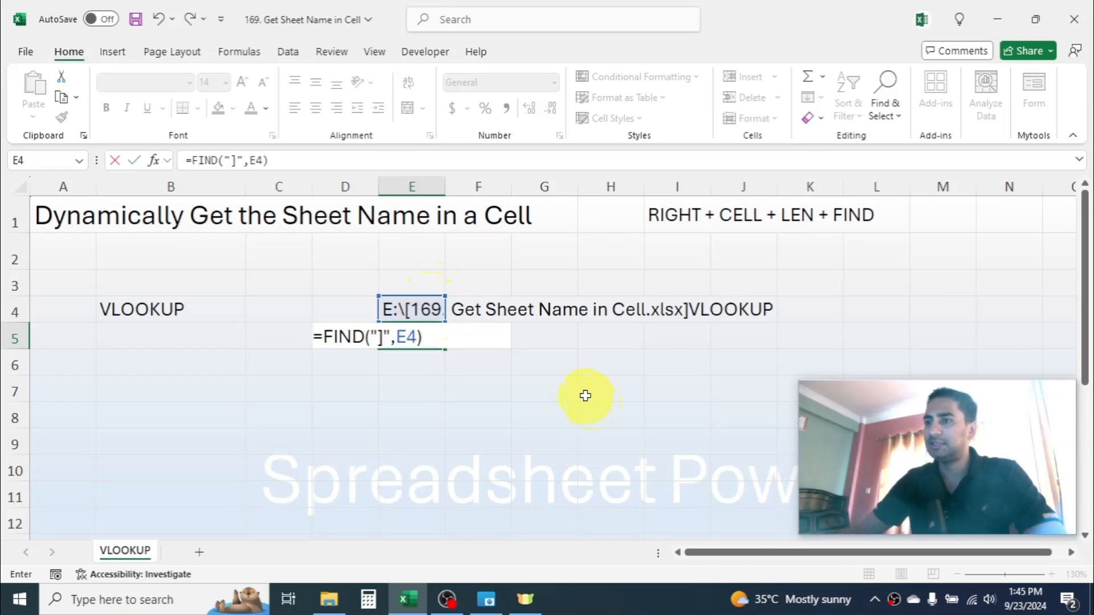
pyautogui.press('Return')
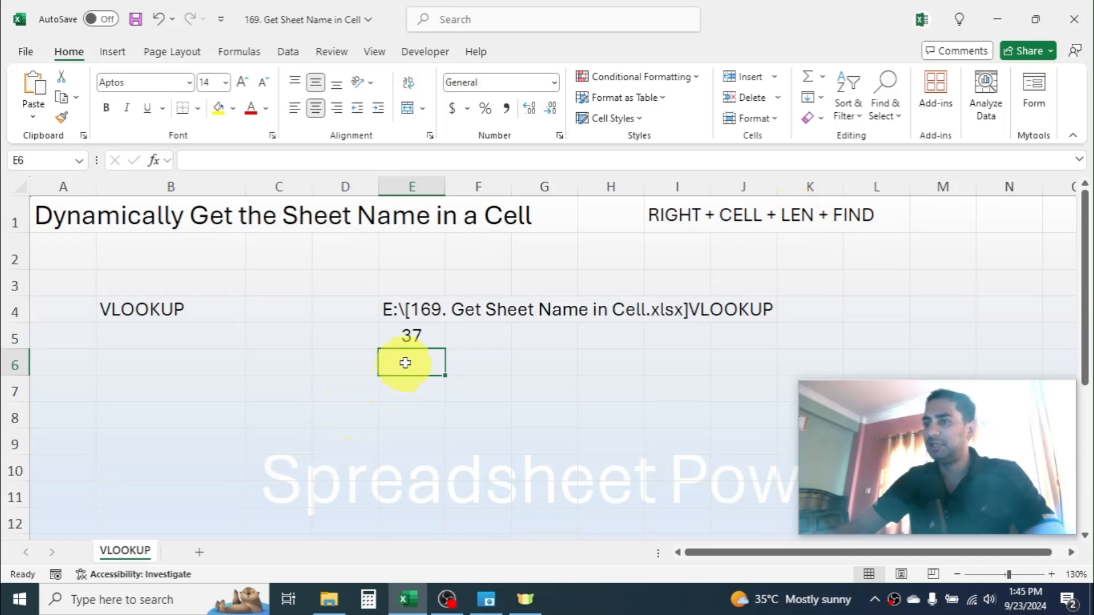
# - Enter =LEN(E4) in cell E6 to count the characters in the file path
pyautogui.write('=L')
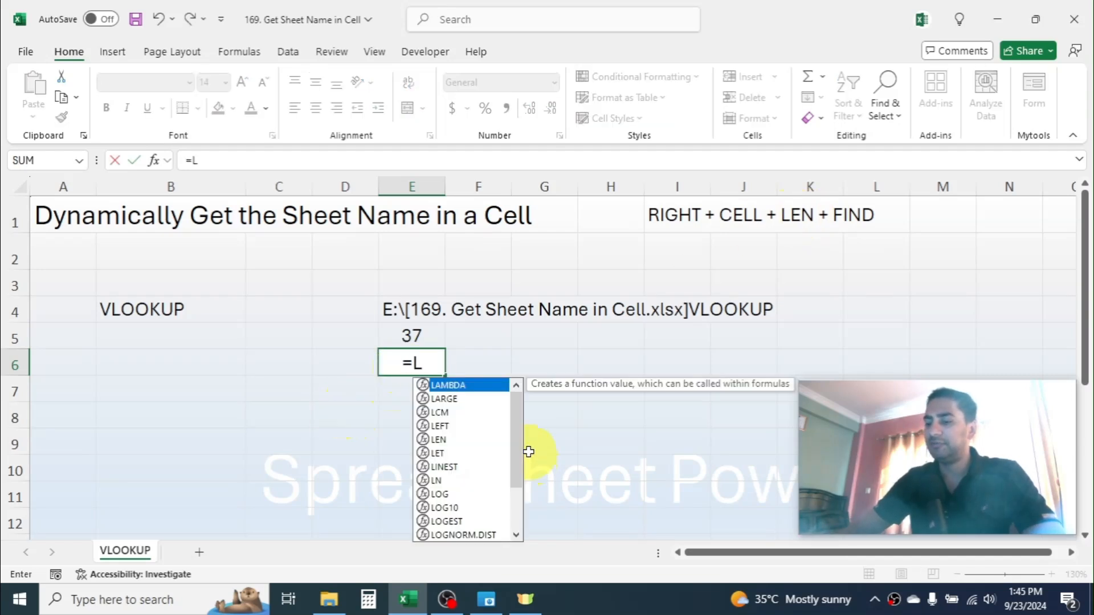
pyautogui.write('EN(')
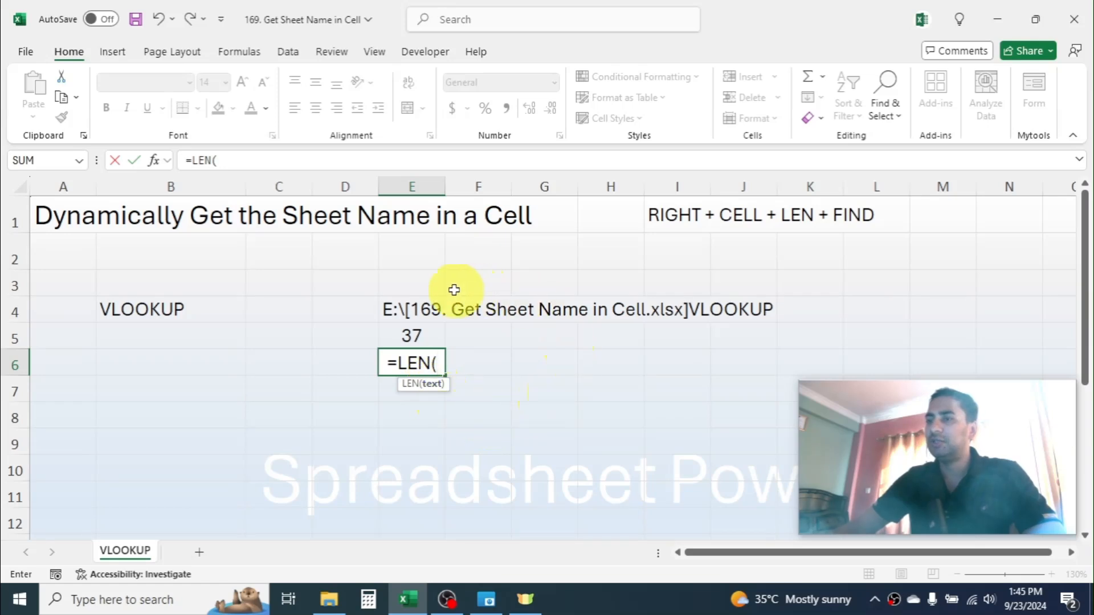
pyautogui.click(408, 308)
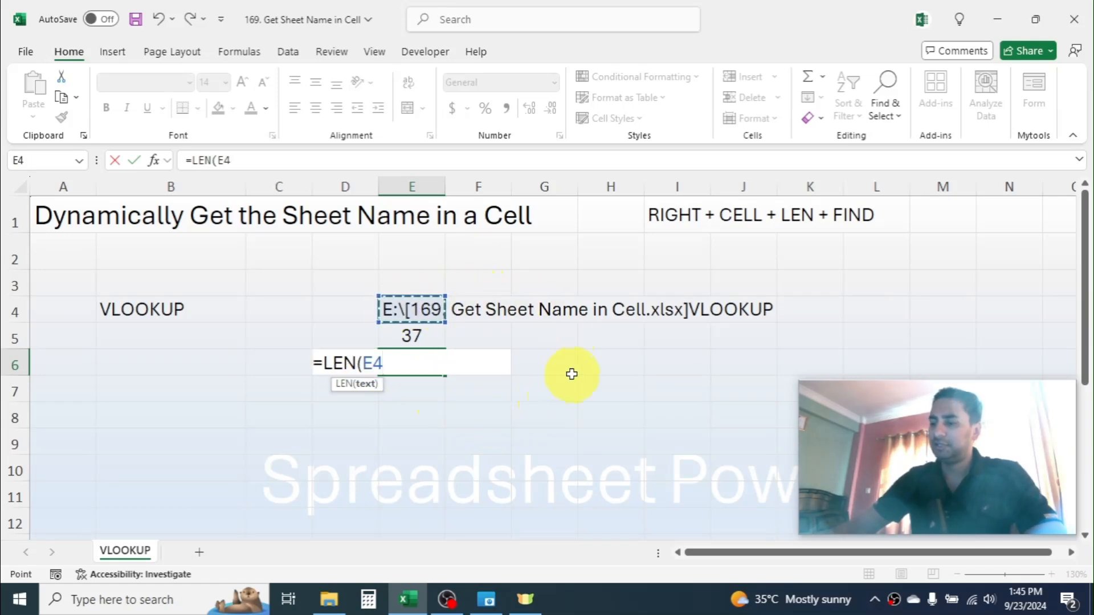
pyautogui.write(')')
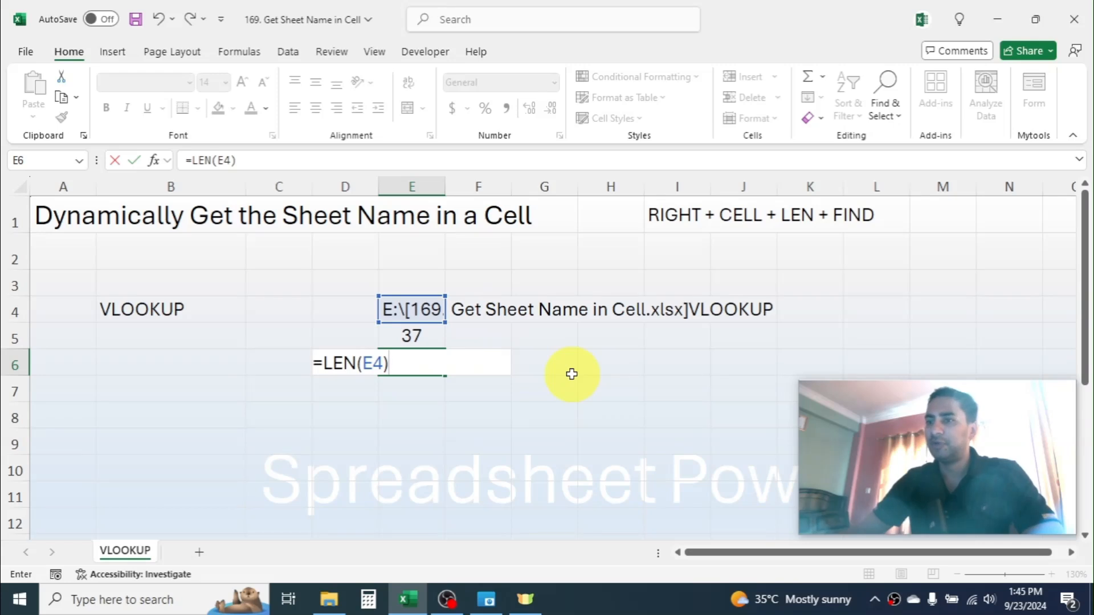
pyautogui.press('Return')
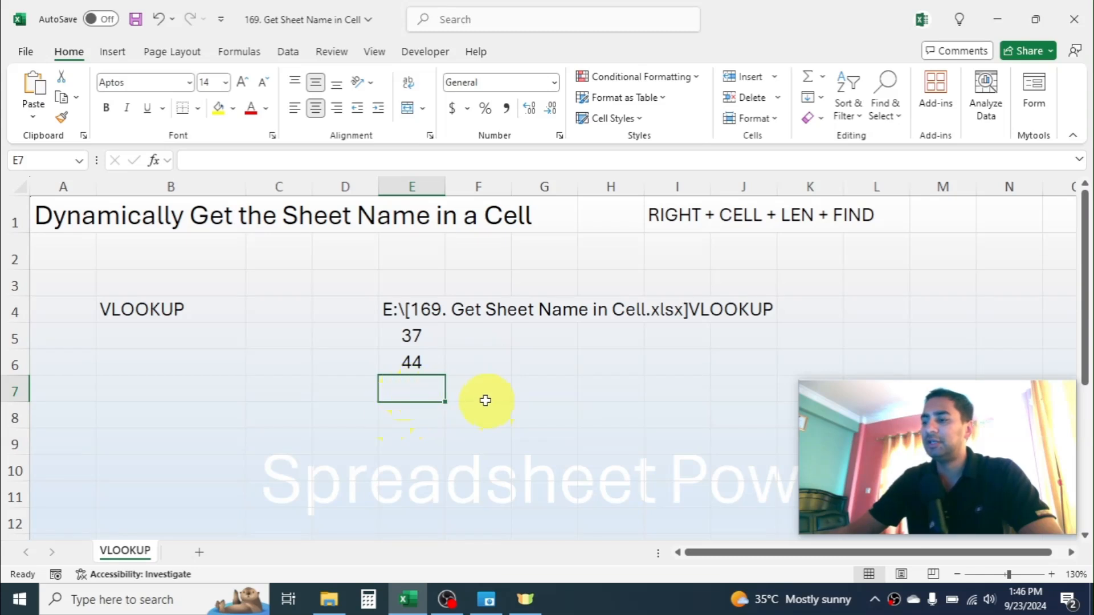
# - Enter =E6-E5 in cell E7 to subtract the bracket position from the total path length
pyautogui.write('=')
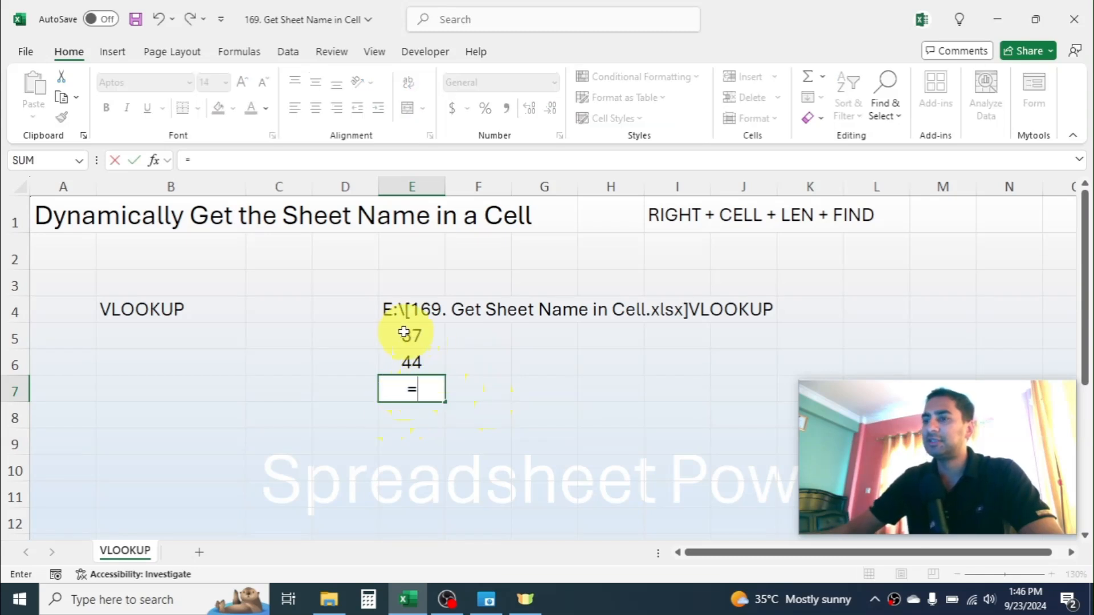
pyautogui.click(411, 361)
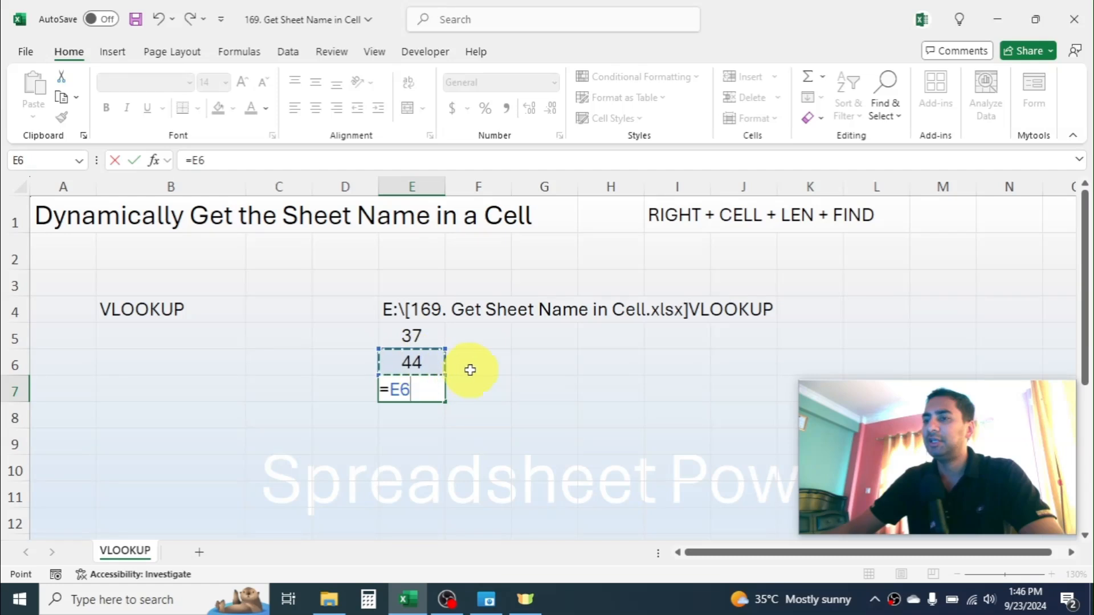
pyautogui.write('-')
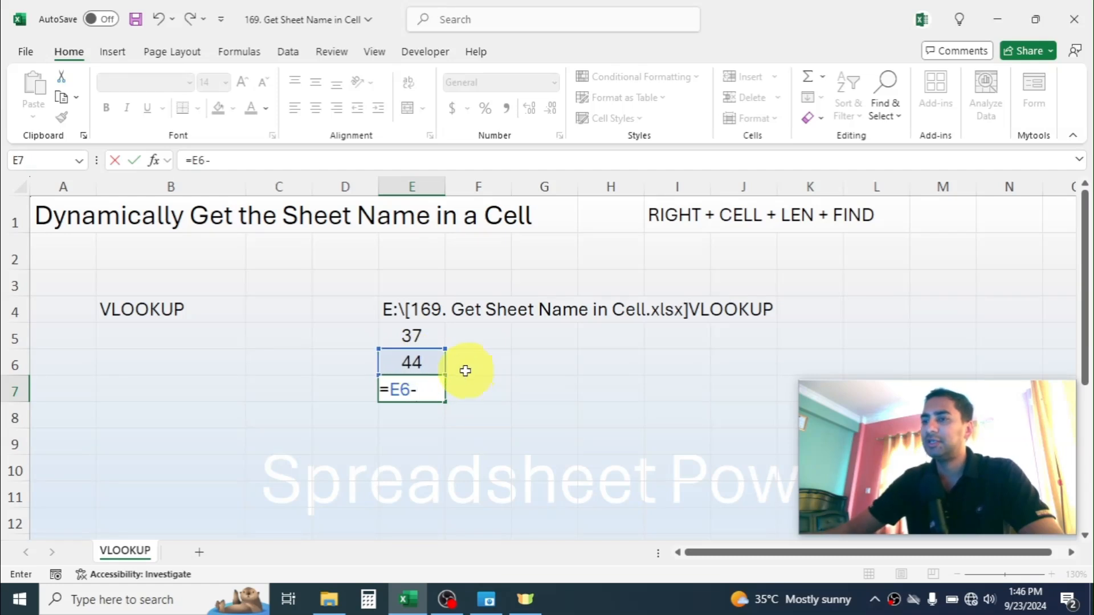
pyautogui.click(420, 337)
pyautogui.press('Return')
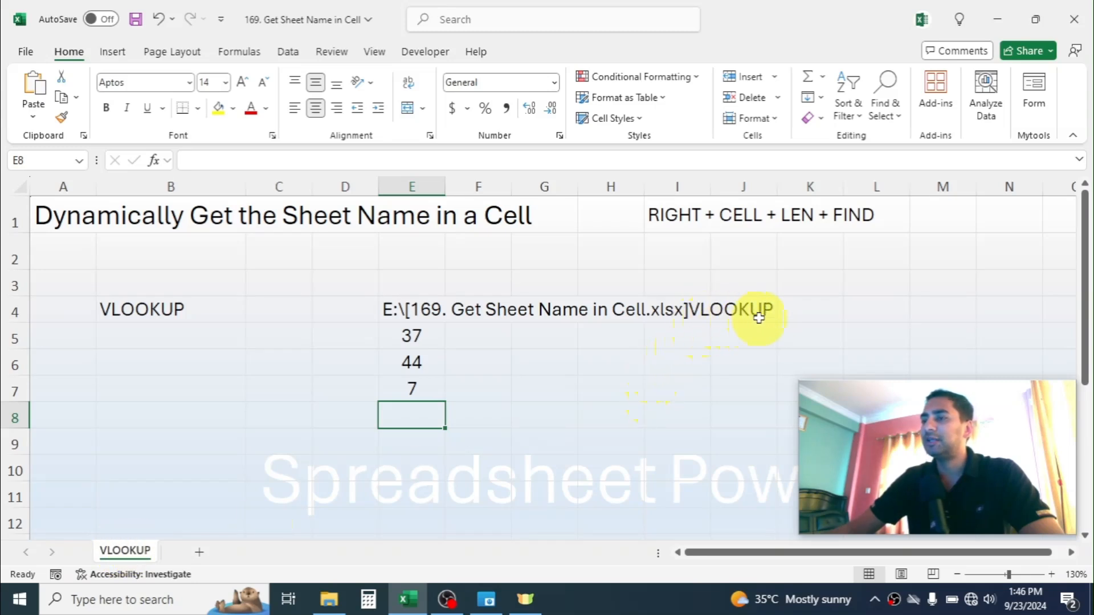
# - Rename the VLOOKUP worksheet as MATCH
pyautogui.rightClick(123, 549)
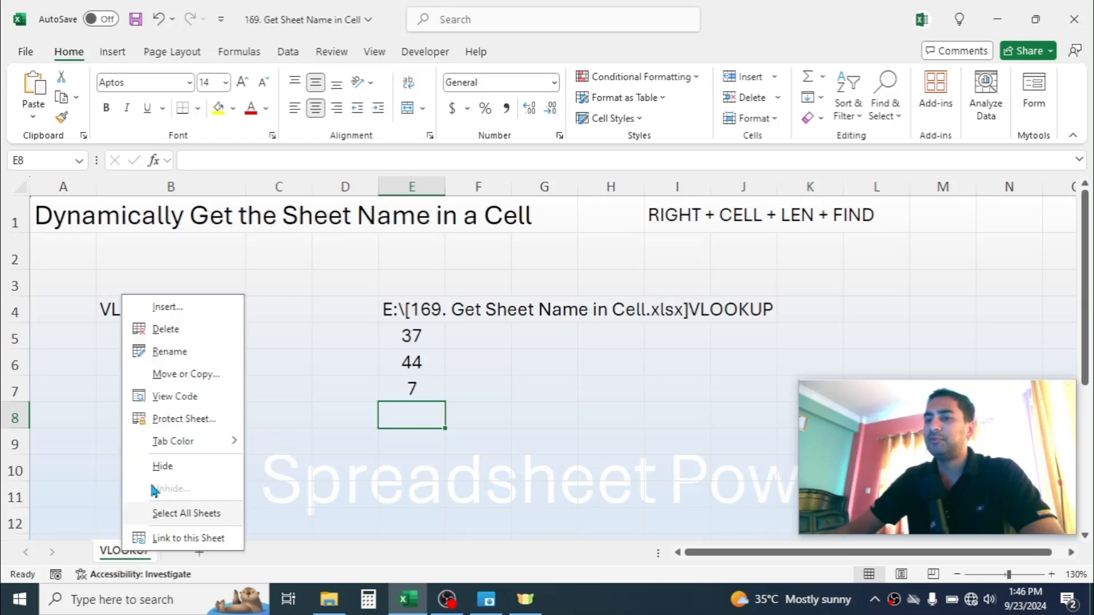
pyautogui.click(177, 357)
pyautogui.write('MATCH')
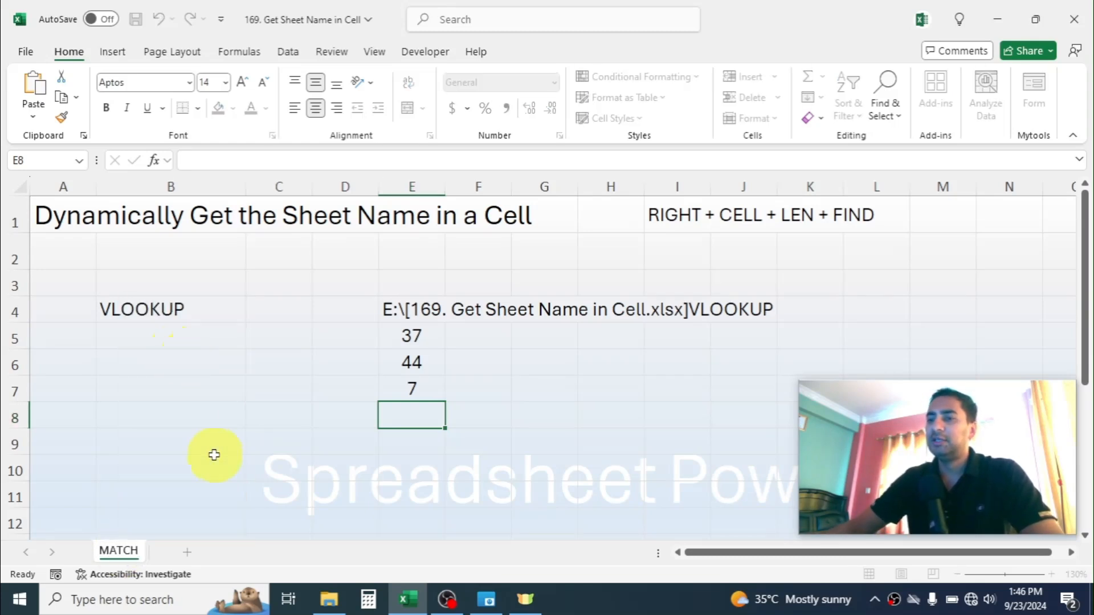
pyautogui.click(219, 461)
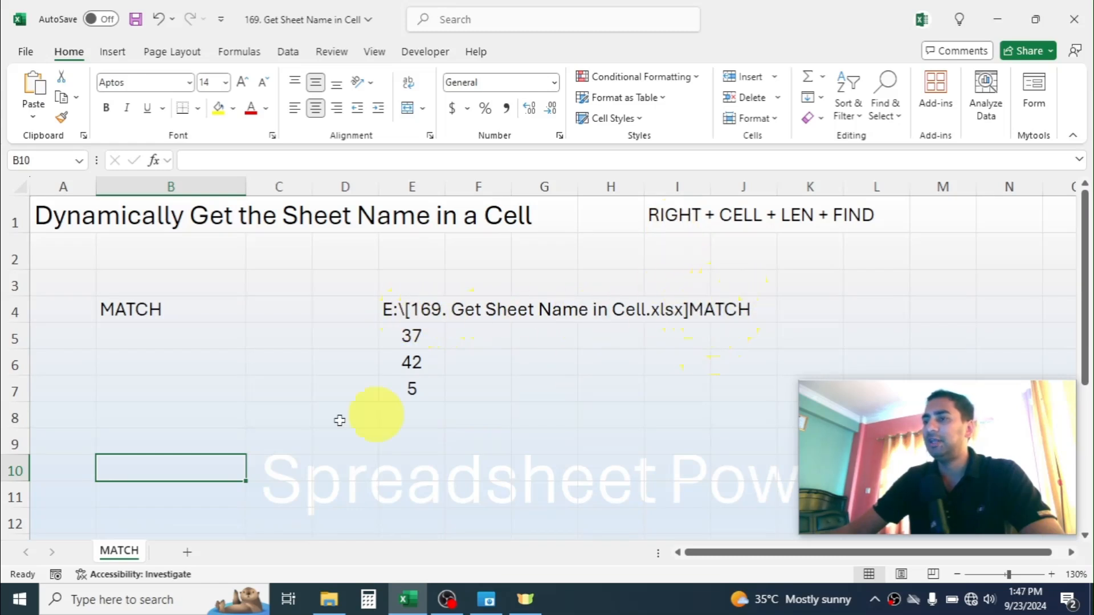
# - Enter =RIGHT(E4,E7) in cell E8 to extract the sheet name from the end of the file path
pyautogui.click(390, 418)
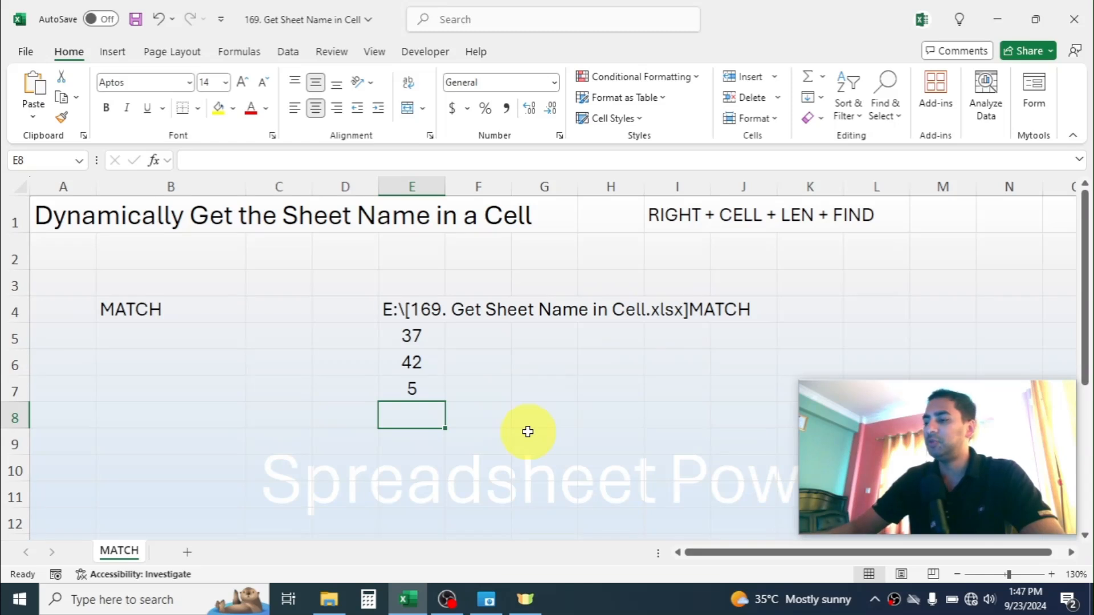
pyautogui.write('=R')
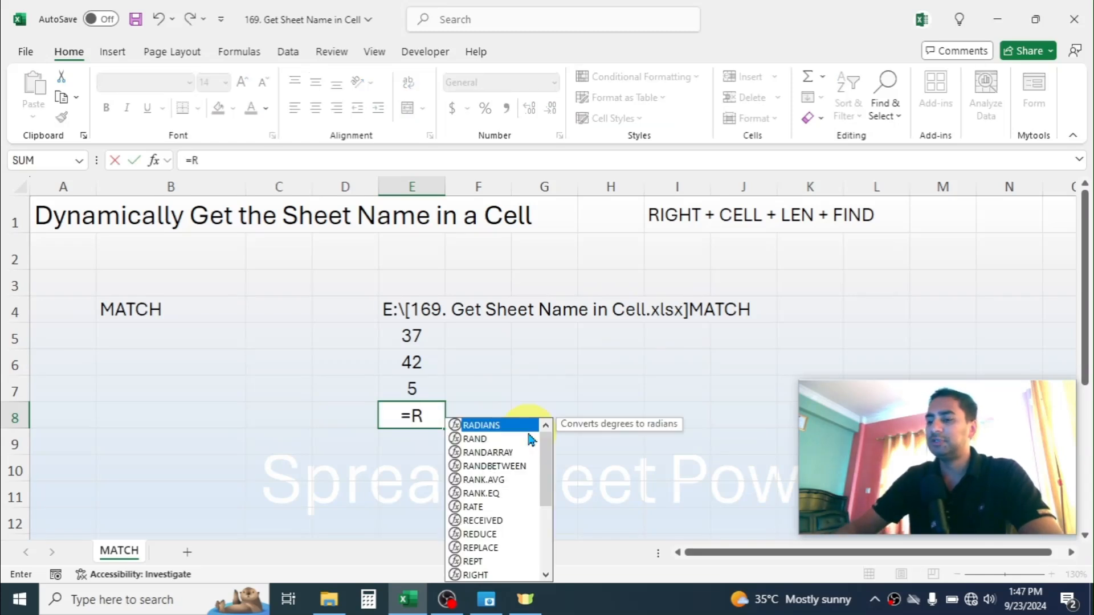
pyautogui.write('IGHT(')
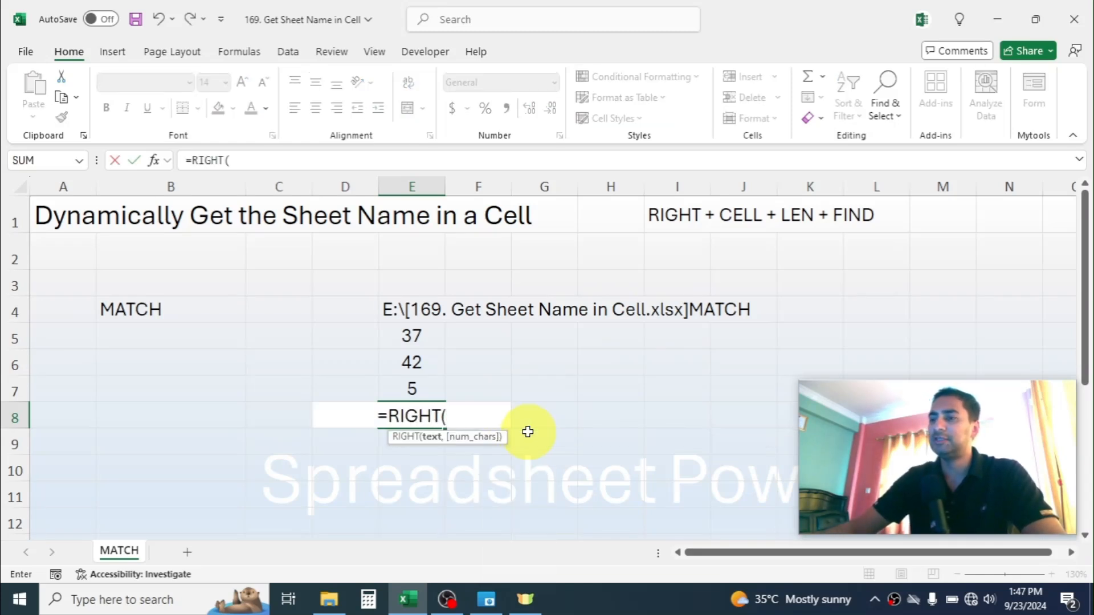
pyautogui.click(405, 312)
pyautogui.write(',')
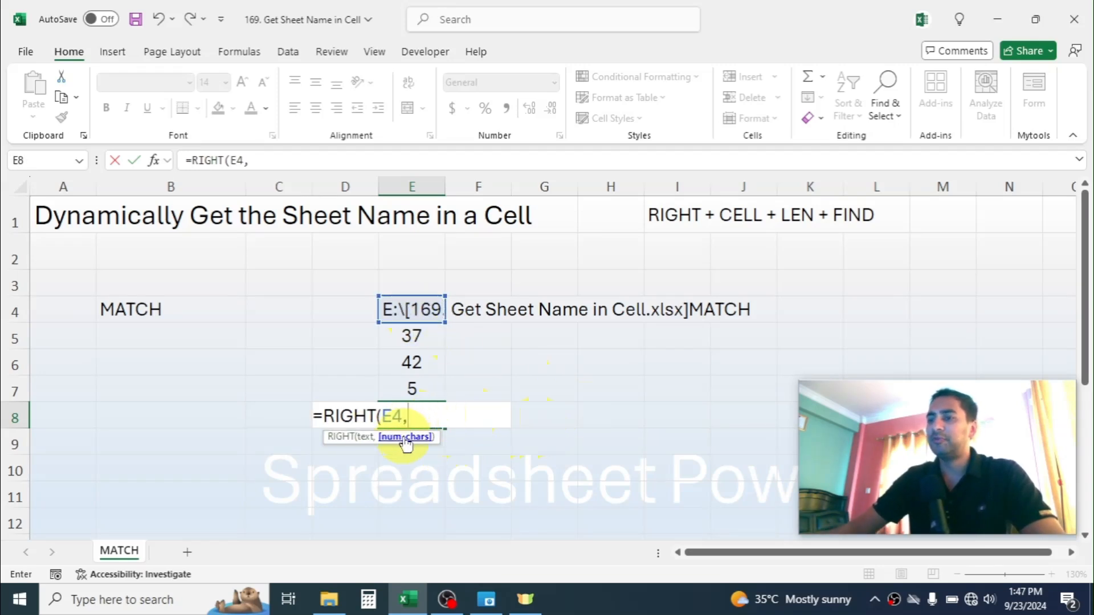
pyautogui.click(417, 384)
pyautogui.write(')')
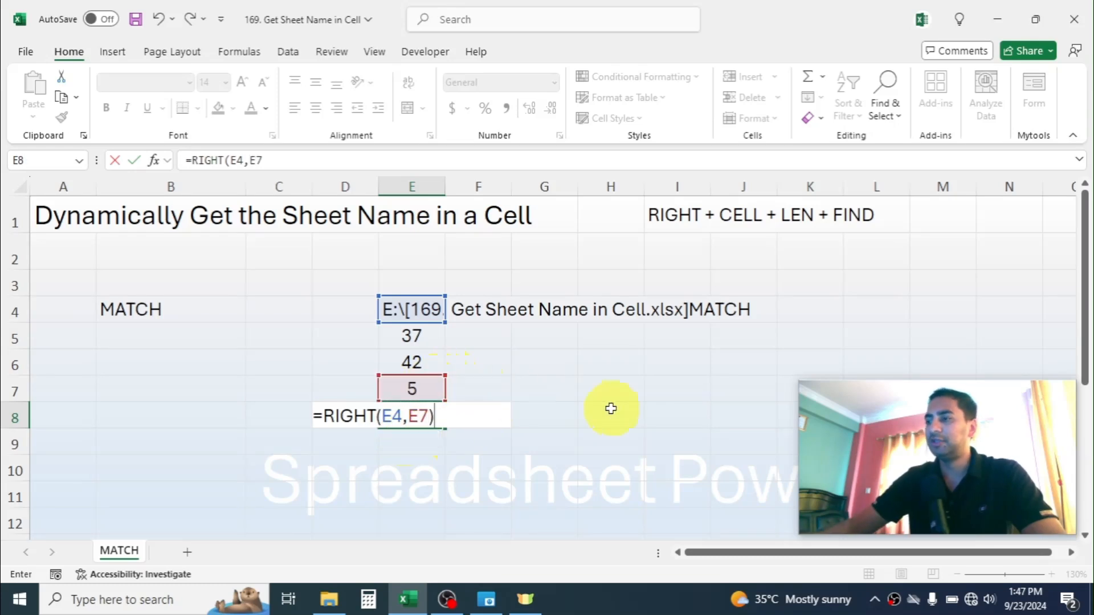
pyautogui.press('Return')
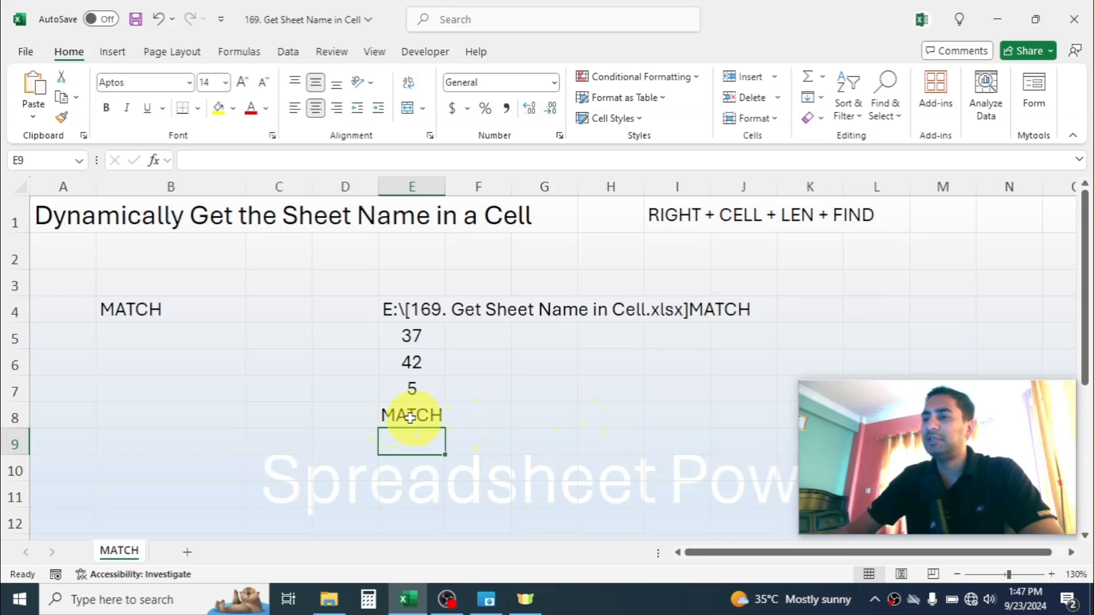
# - Rename the MATCH worksheet as VLOOKUP
pyautogui.rightClick(125, 552)
pyautogui.click(201, 351)
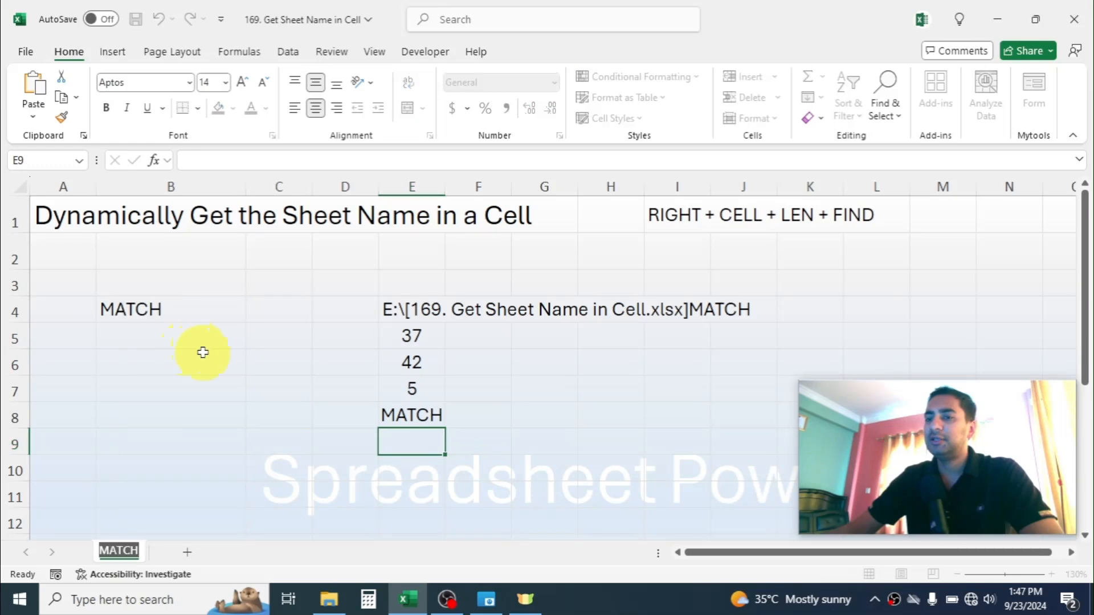
pyautogui.write('VLOOKUP')
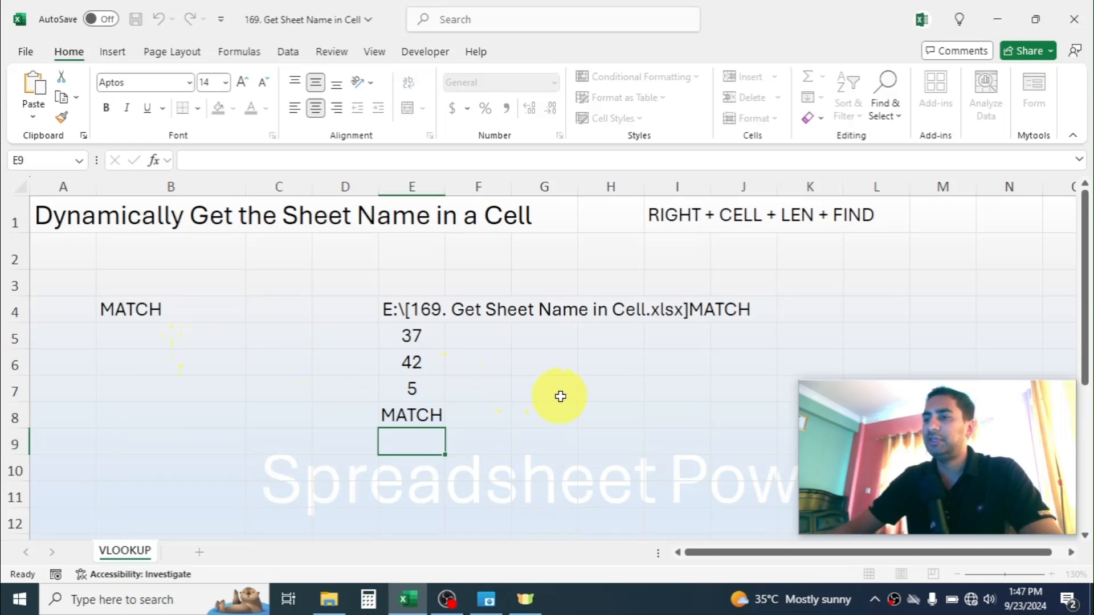
pyautogui.click(560, 397)
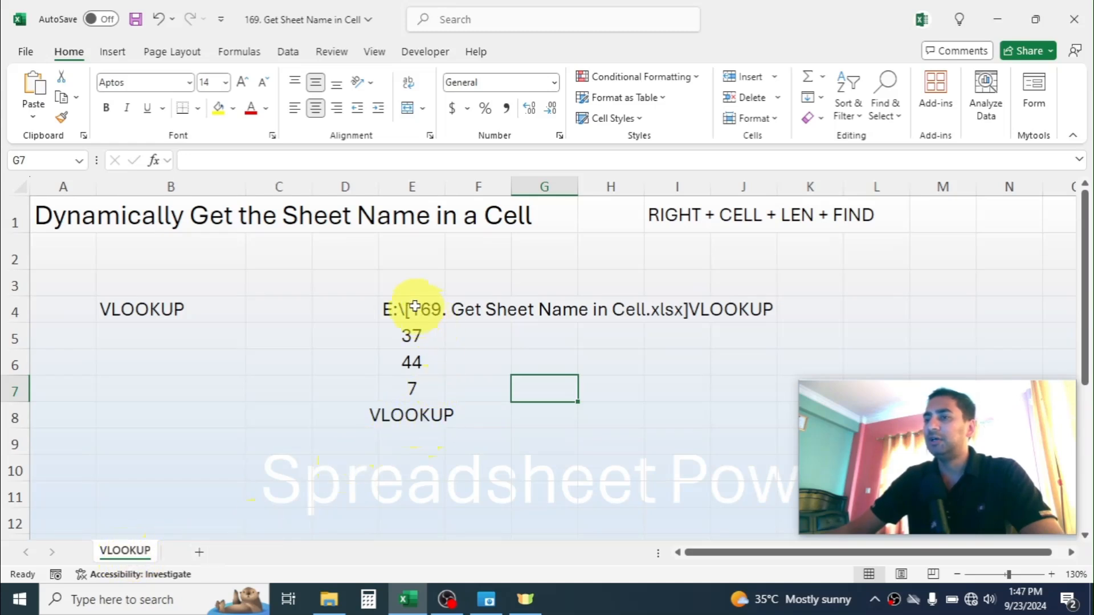
# - Clear the helper formulas from cells E4:E8 and view the combined formula in cell B4
pyautogui.moveTo(414, 308); pyautogui.dragTo(414, 423)
pyautogui.press('Delete')
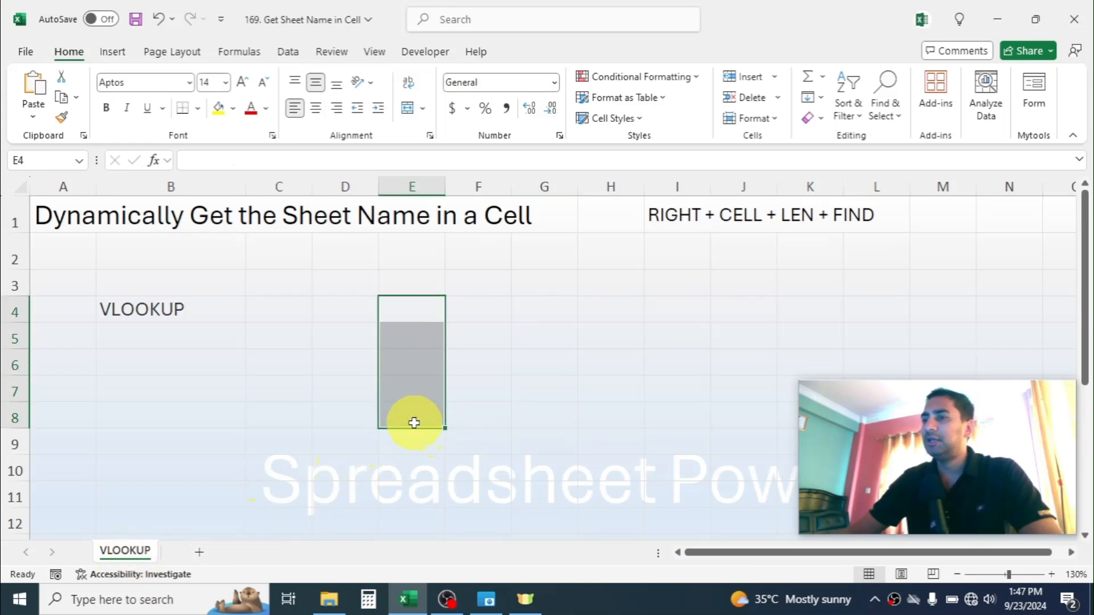
pyautogui.click(410, 306)
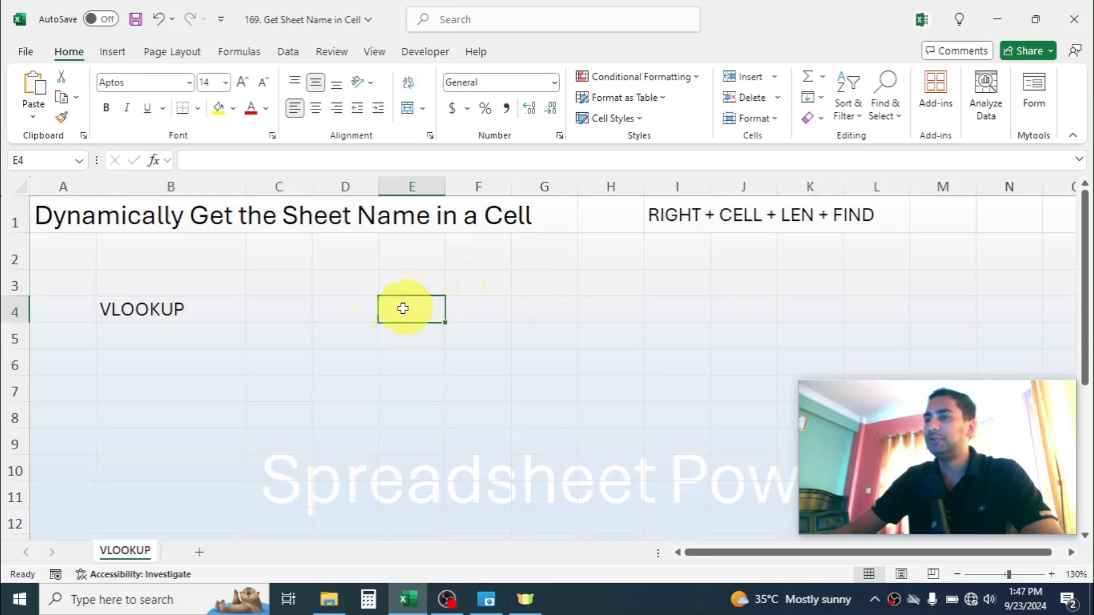
pyautogui.click(153, 307)
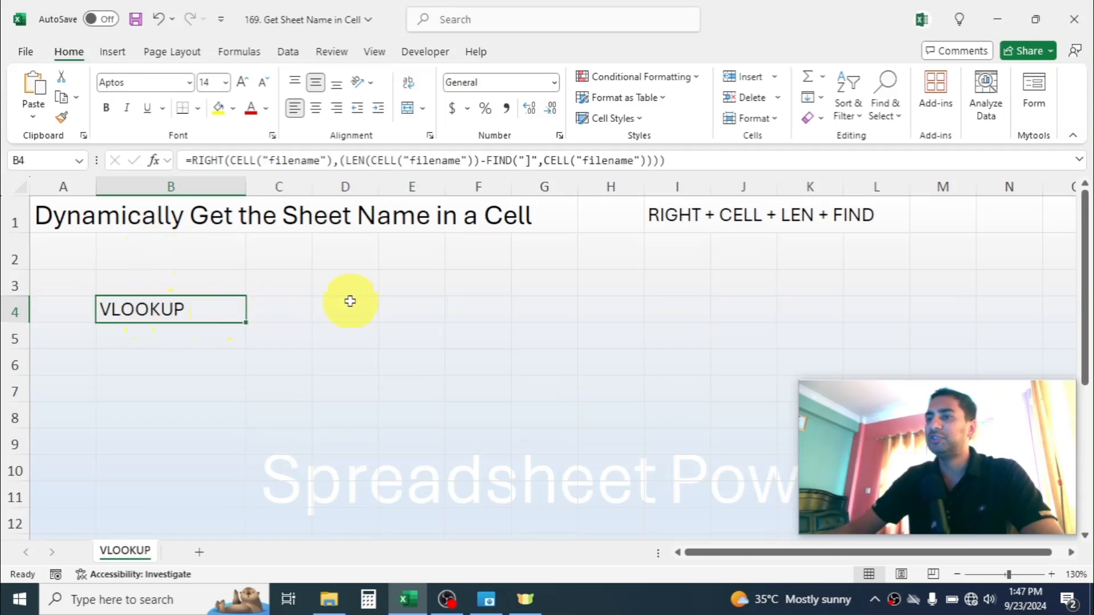
# - Enter =CELL("filename") in cell E4 to return the file path with the sheet name
pyautogui.click(400, 302)
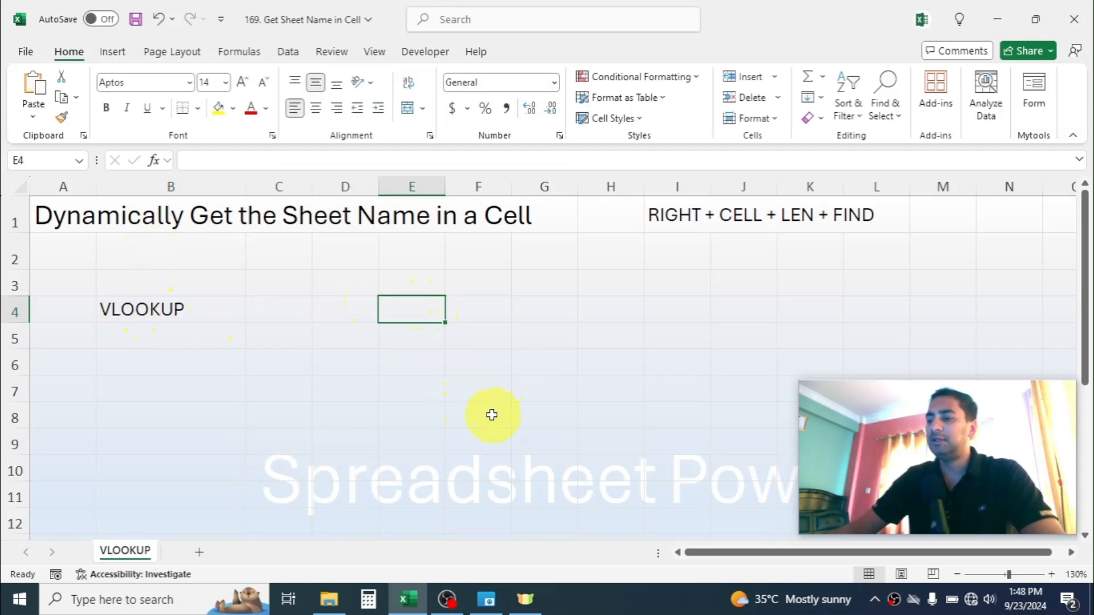
pyautogui.write('=')
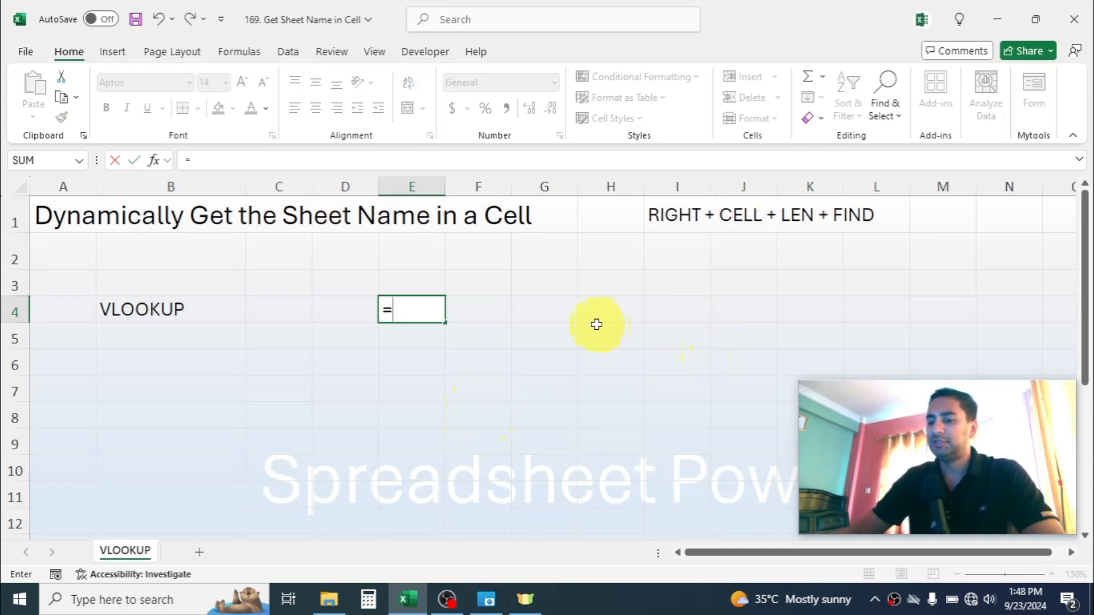
pyautogui.write('CELL')
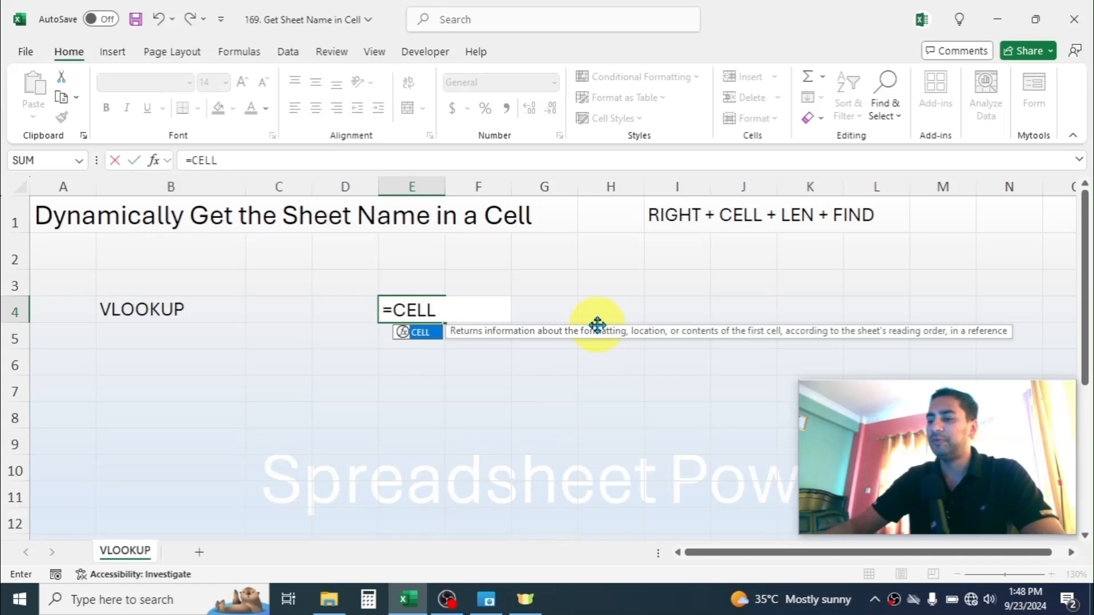
pyautogui.write('(')
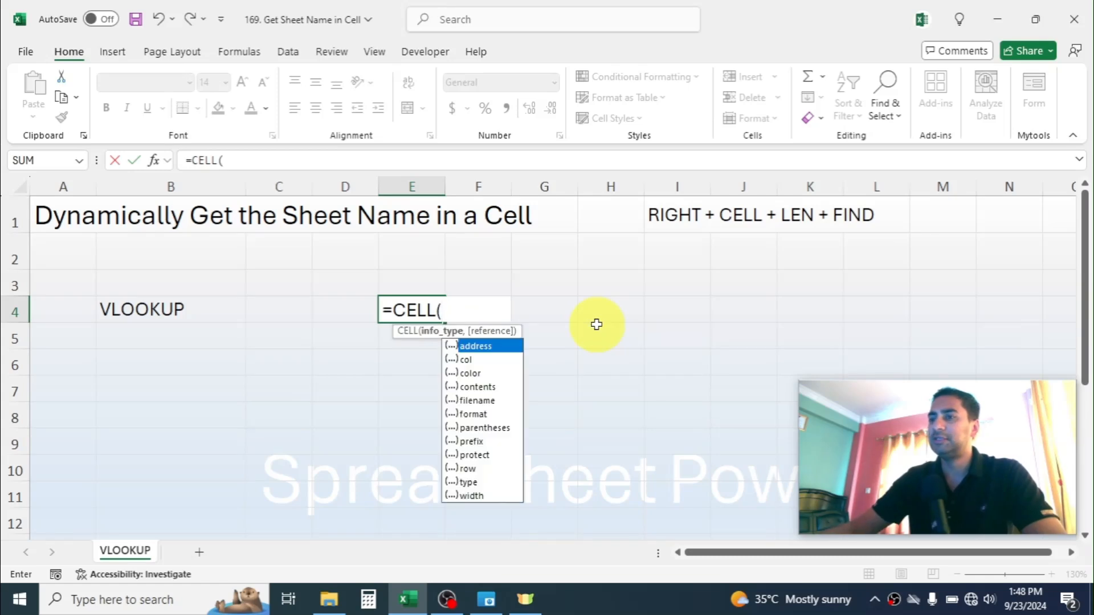
pyautogui.doubleClick(477, 401)
pyautogui.write(')')
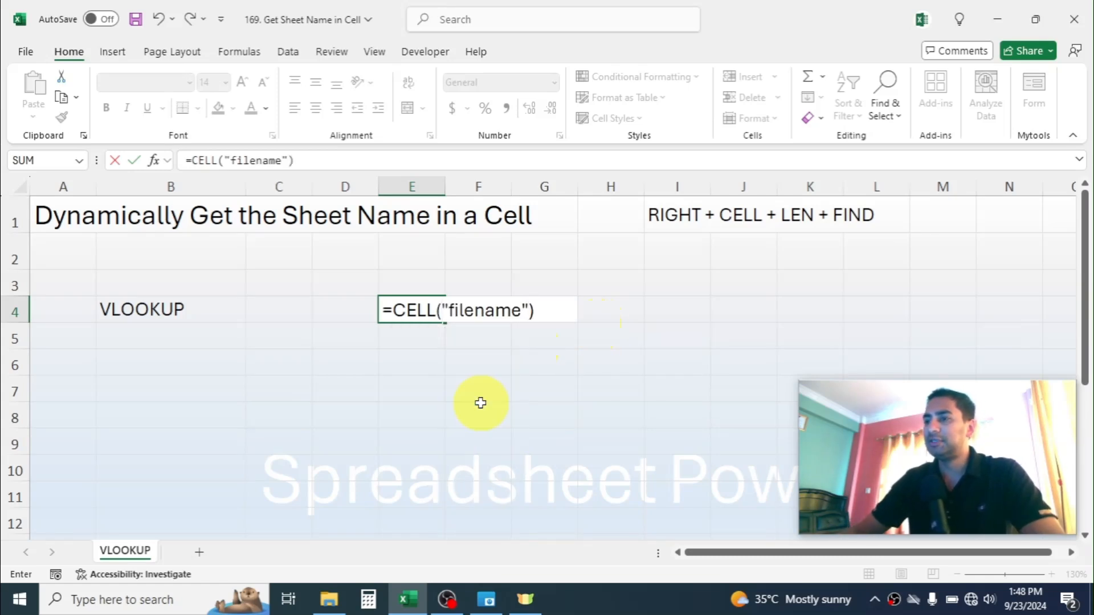
pyautogui.press('Return')
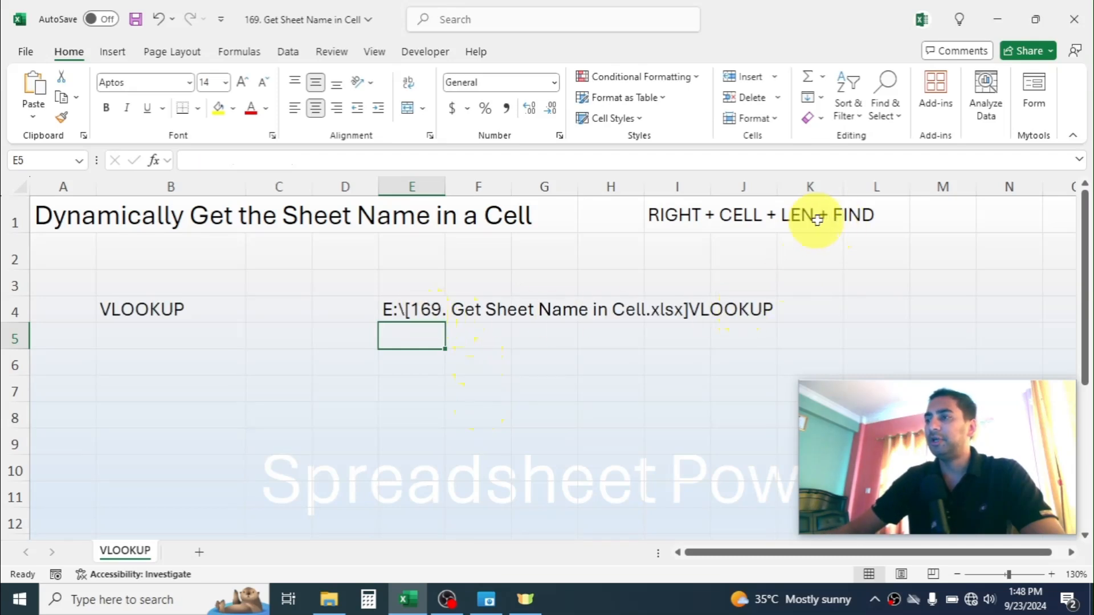
# - Wrap the CELL function in cell E4 in FIND so the formula reads =FIND("]",CELL("filename"))
pyautogui.doubleClick(417, 307)
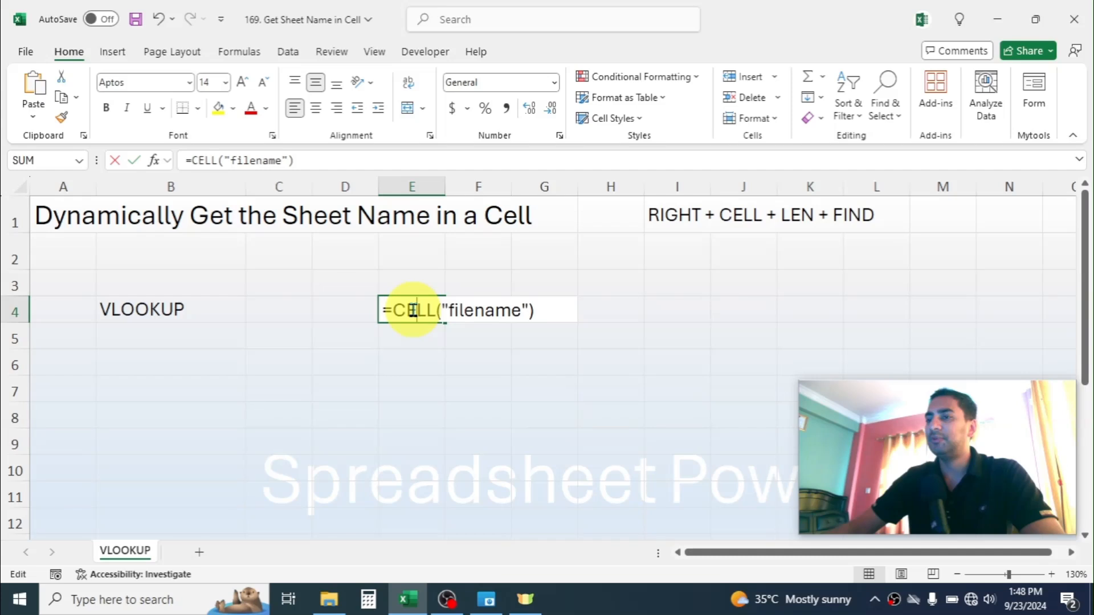
pyautogui.click(394, 311)
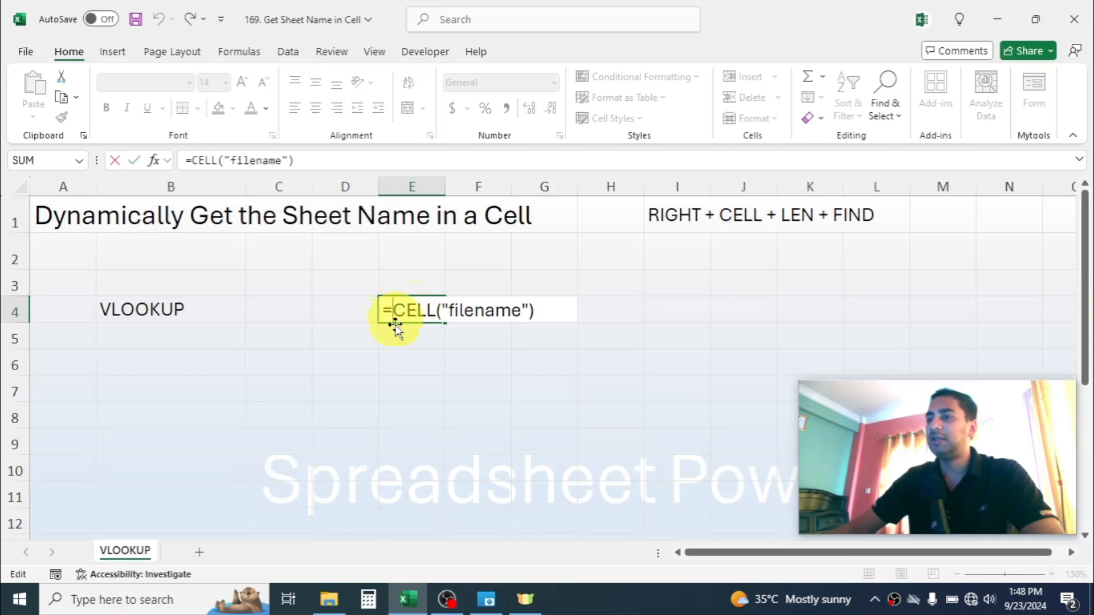
pyautogui.write('FIND')
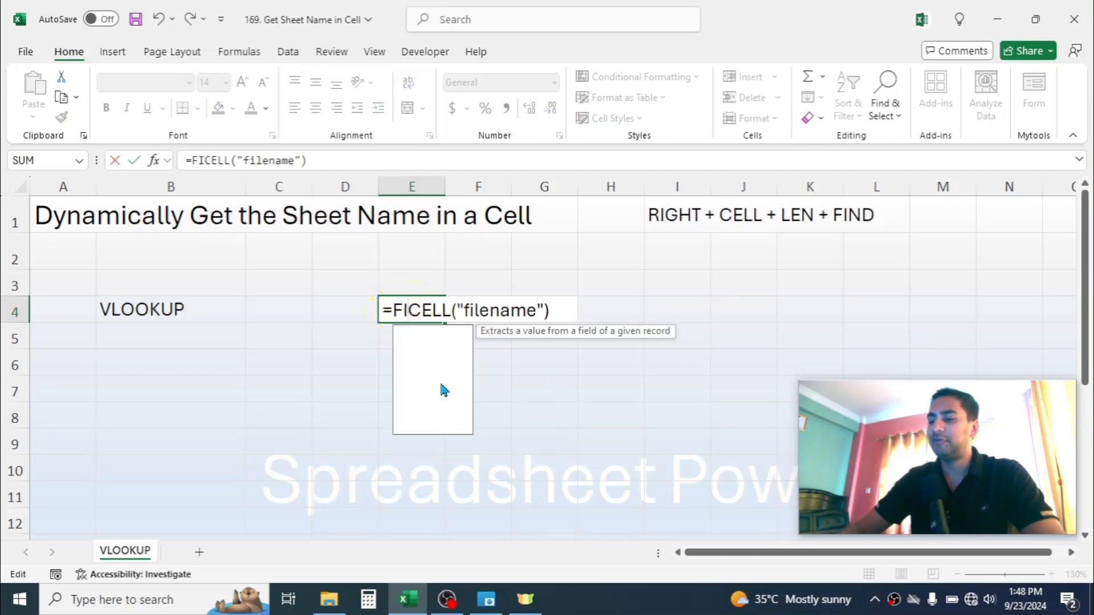
pyautogui.write('(')
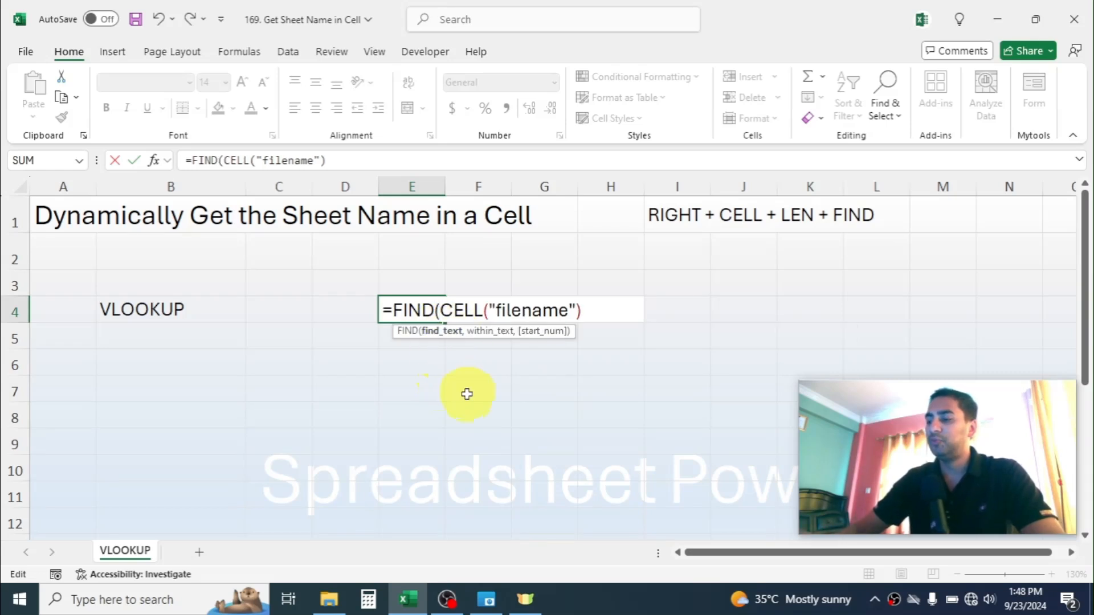
pyautogui.write('"]')
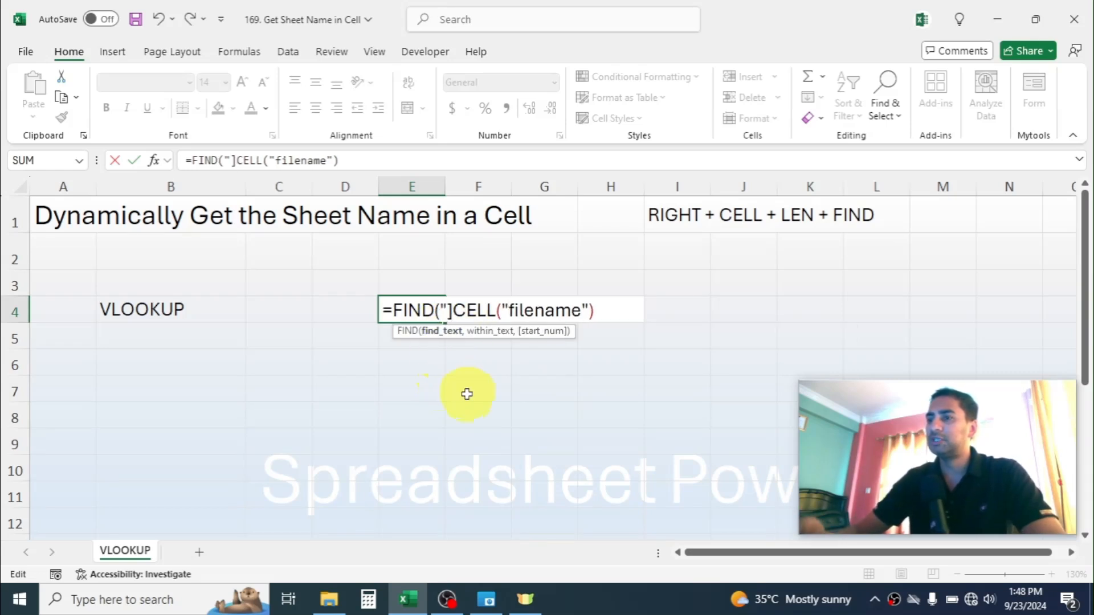
pyautogui.write('"')
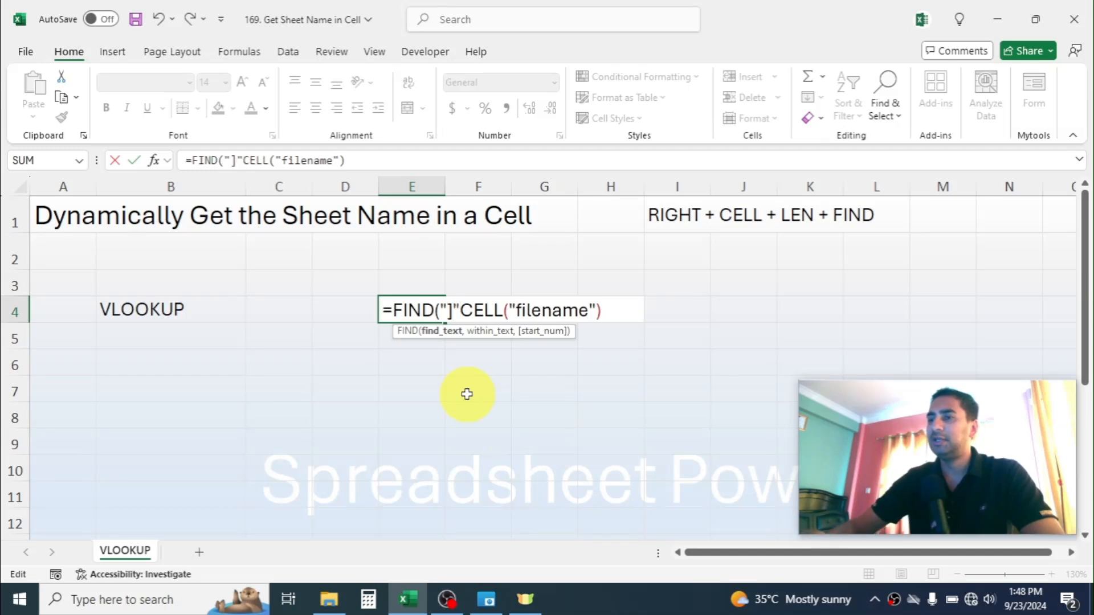
pyautogui.write(',')
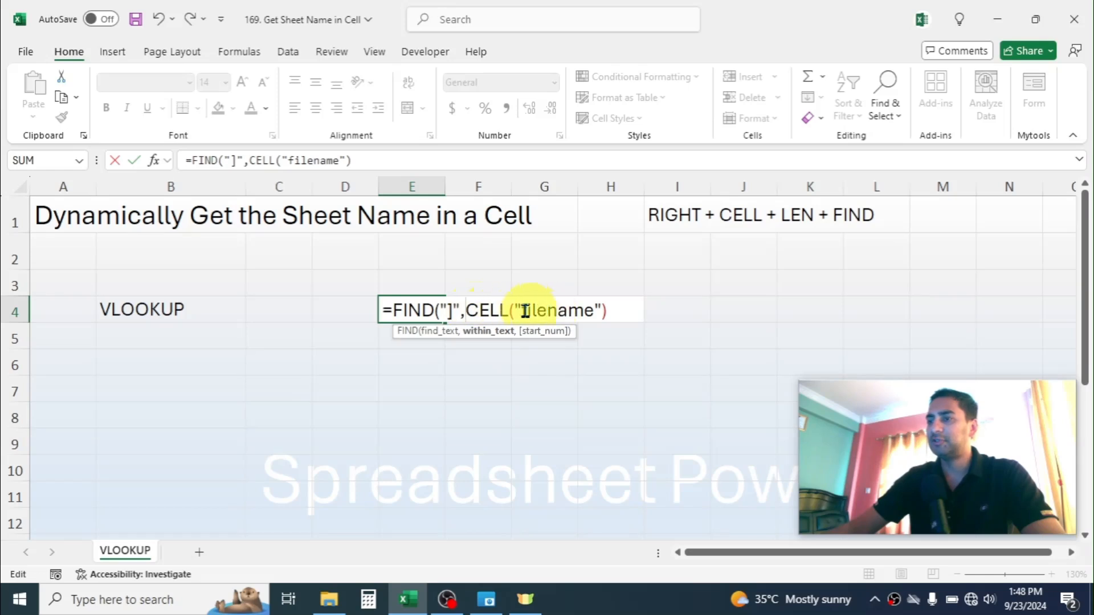
pyautogui.click(608, 308)
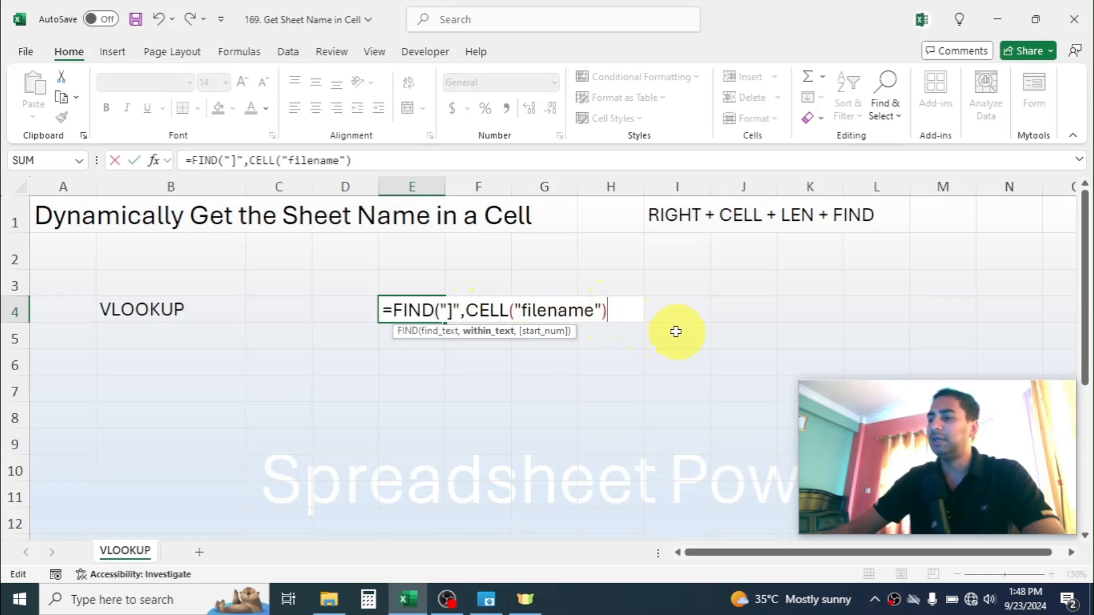
pyautogui.write(')')
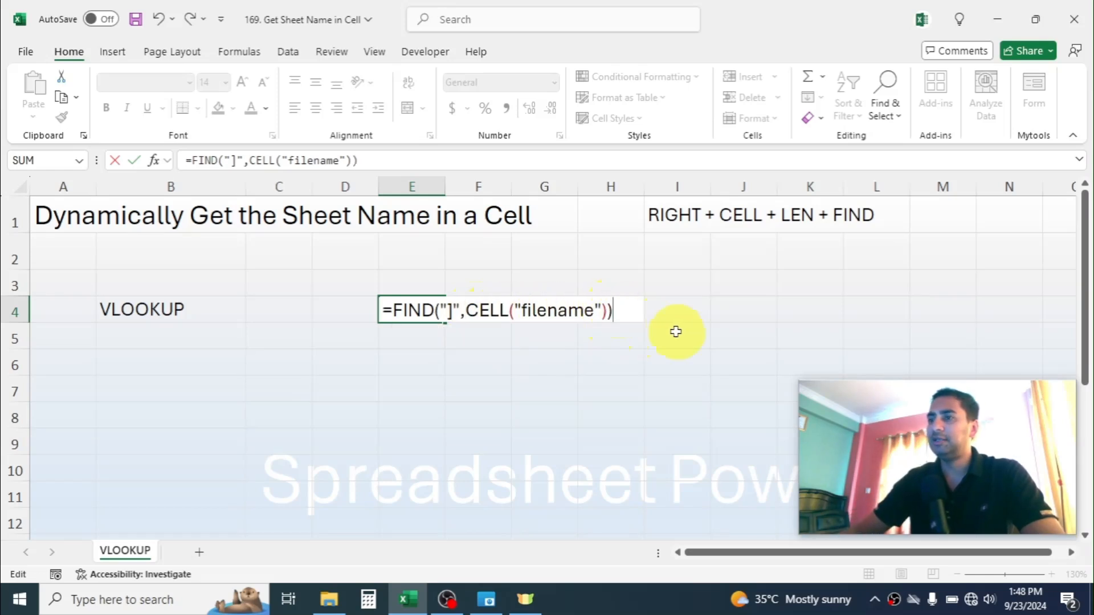
pyautogui.press('Return')
# - Subtract the FIND result in cell E4 from the path length so the formula reads =LEN(CELL("filename"))-FIND("]",CELL("filename"))
pyautogui.click(436, 308)
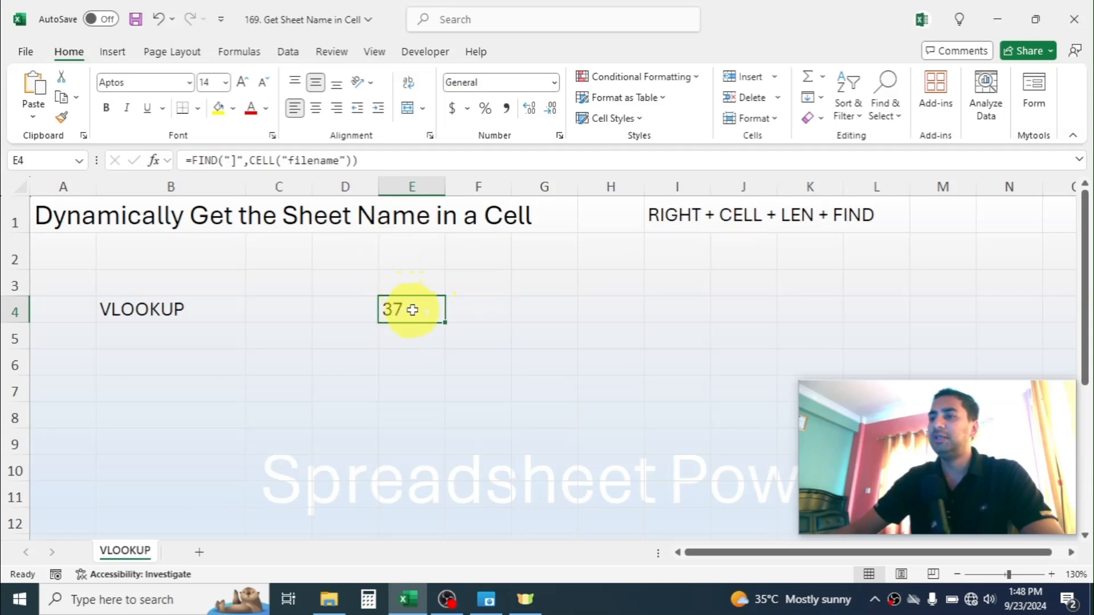
pyautogui.doubleClick(413, 309)
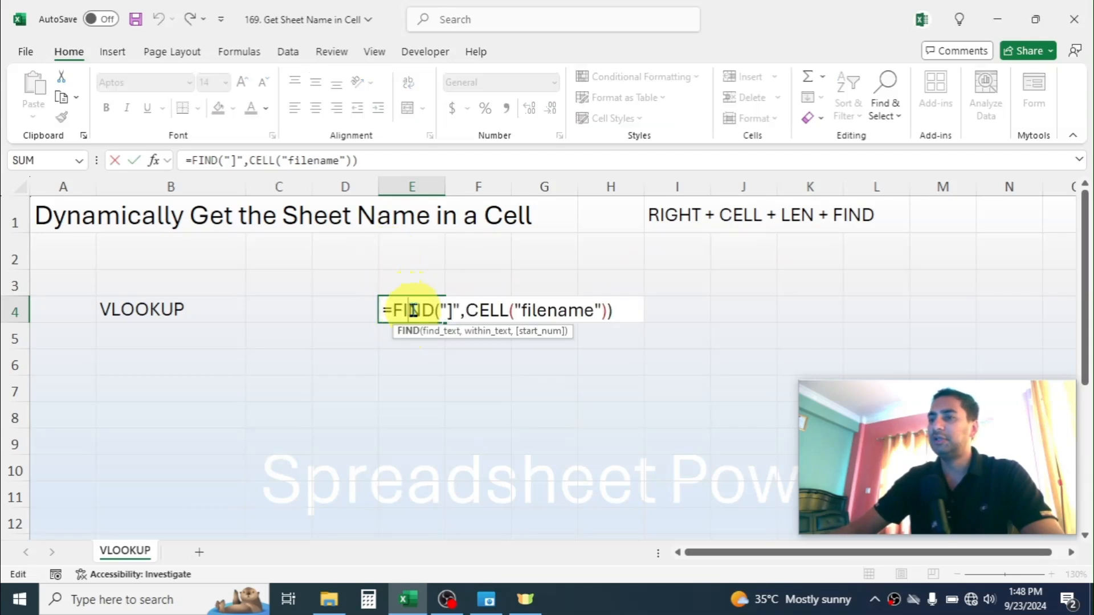
pyautogui.click(393, 311)
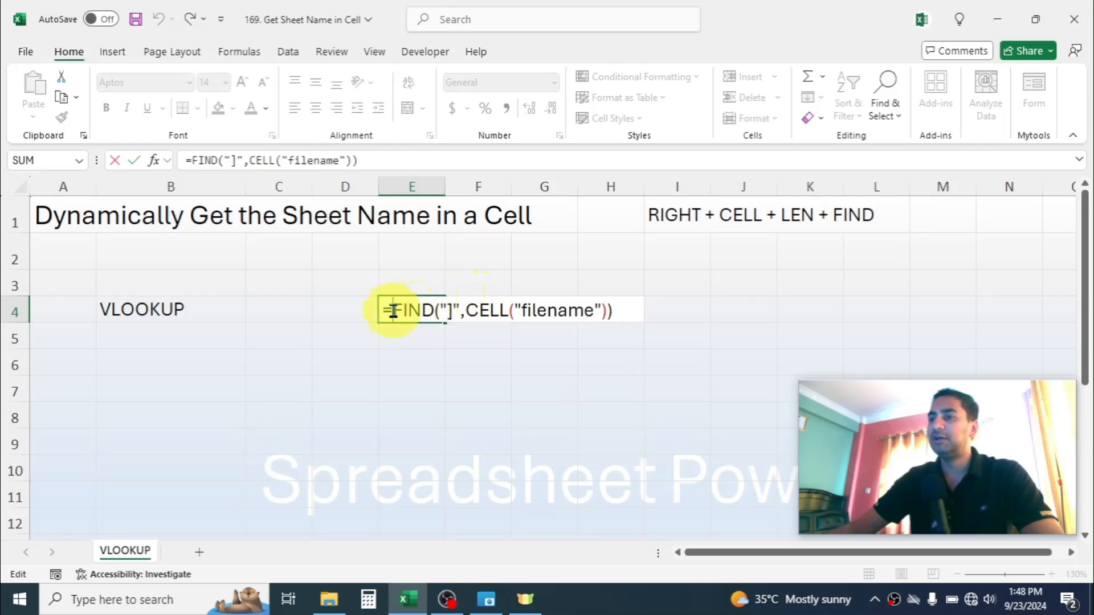
pyautogui.write('LEN')
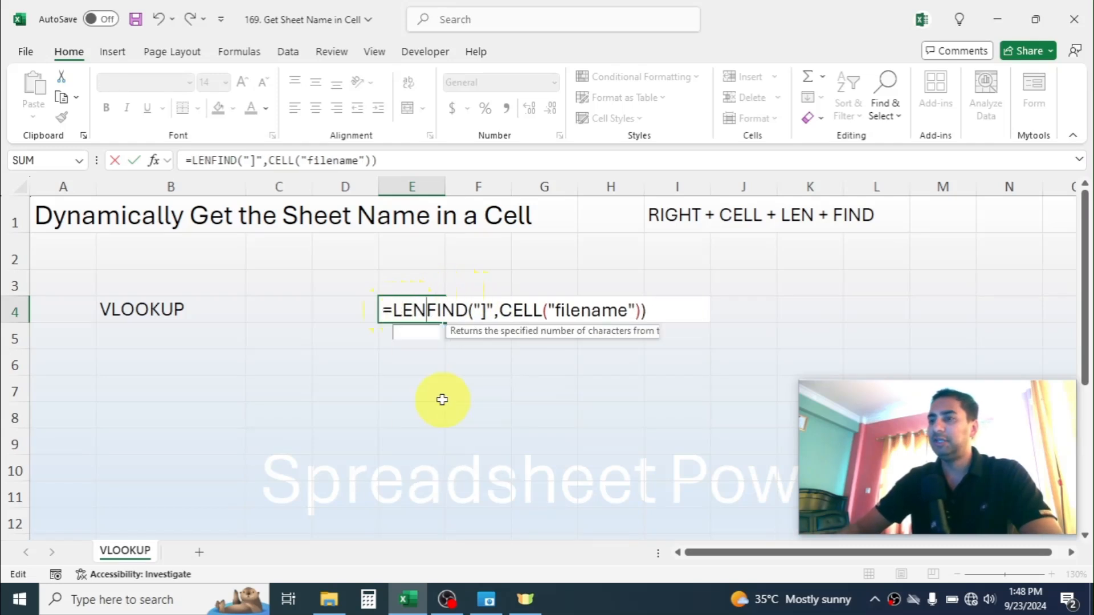
pyautogui.write('(')
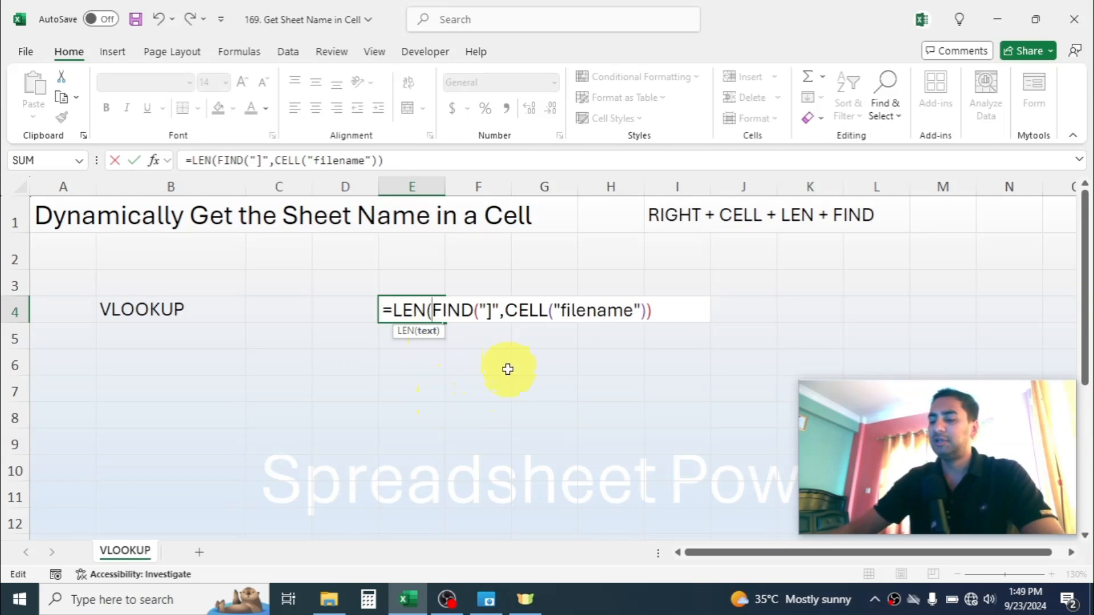
pyautogui.write('CELL')
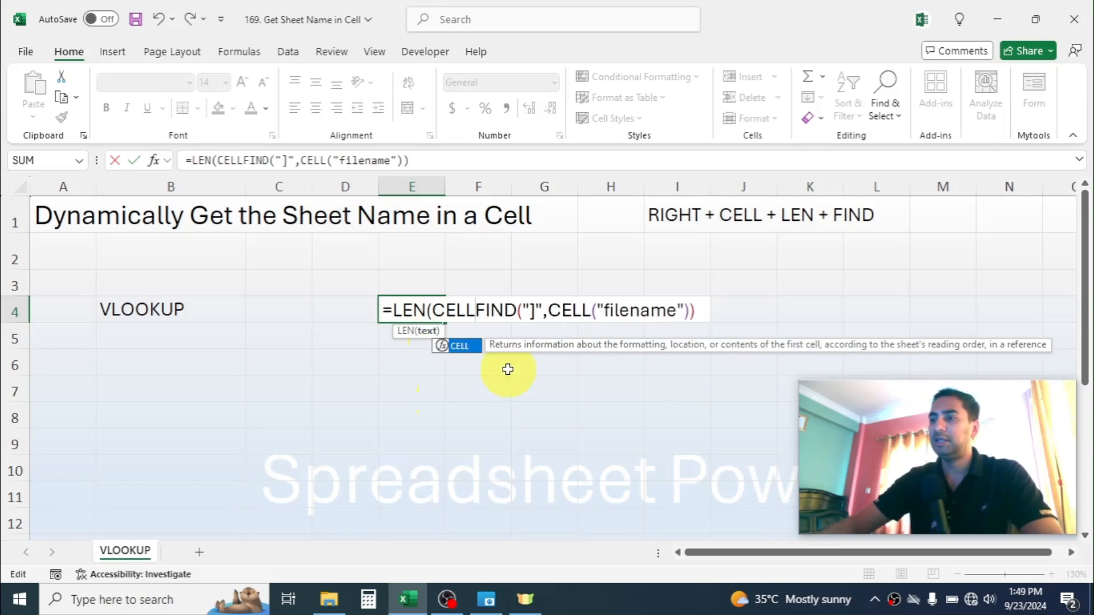
pyautogui.write('(')
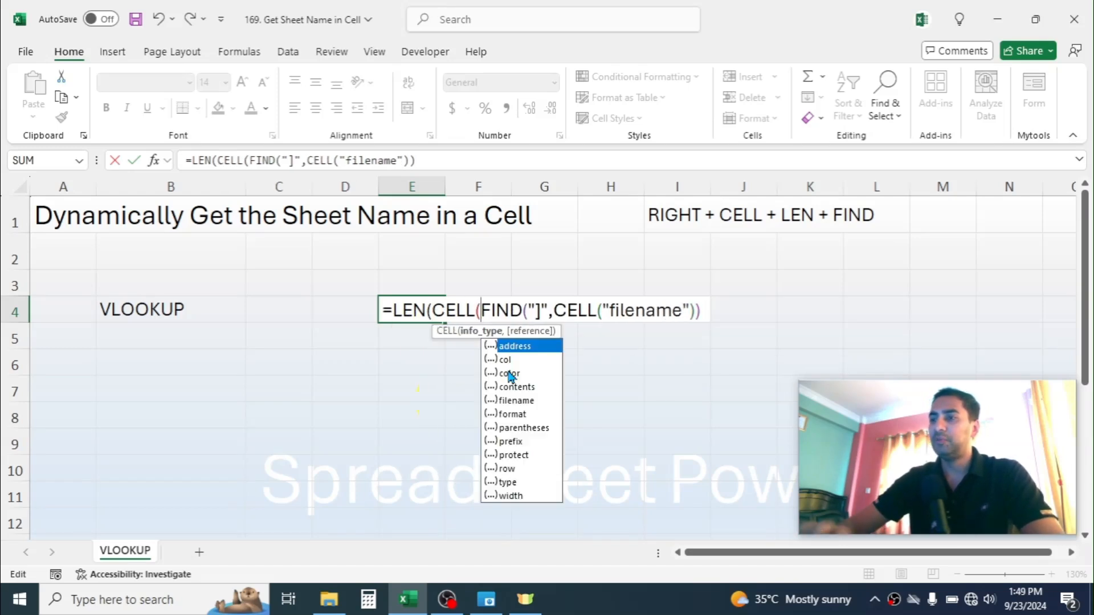
pyautogui.doubleClick(516, 401)
pyautogui.write(')')
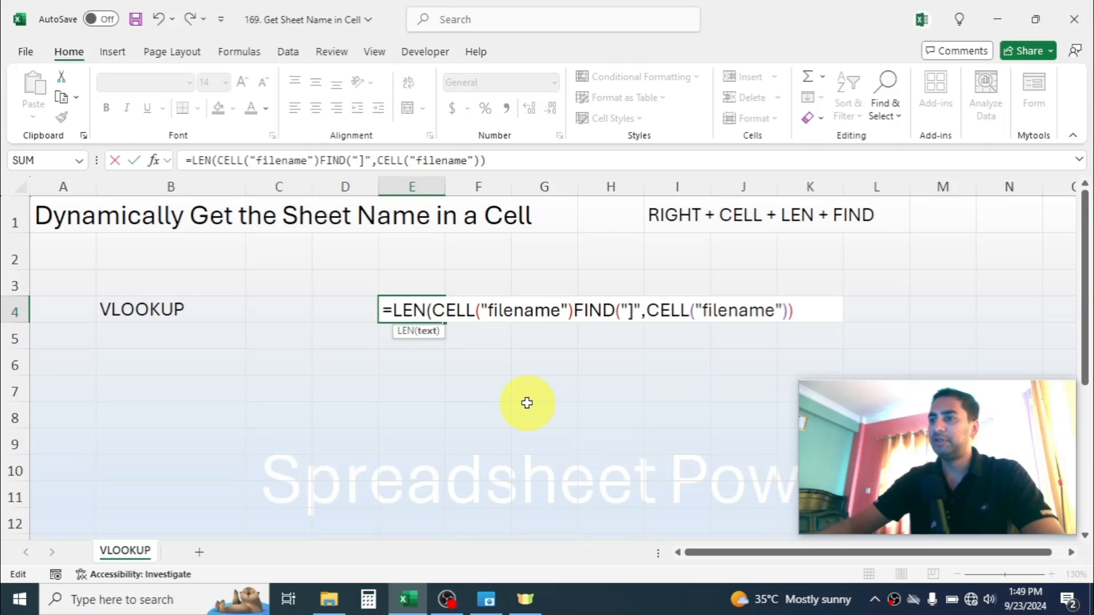
pyautogui.write(')')
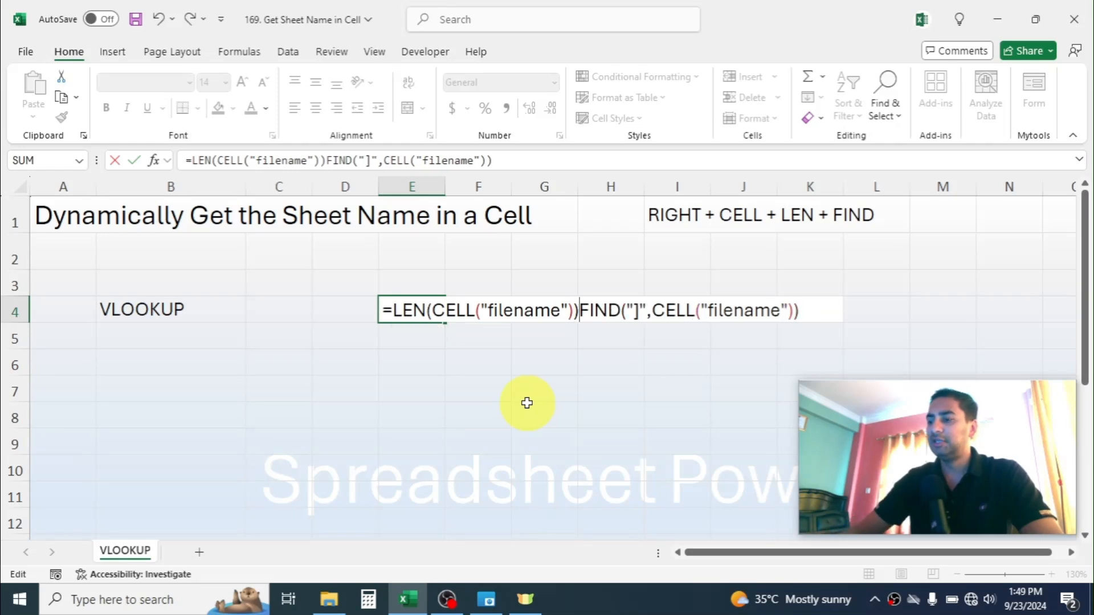
pyautogui.write('-')
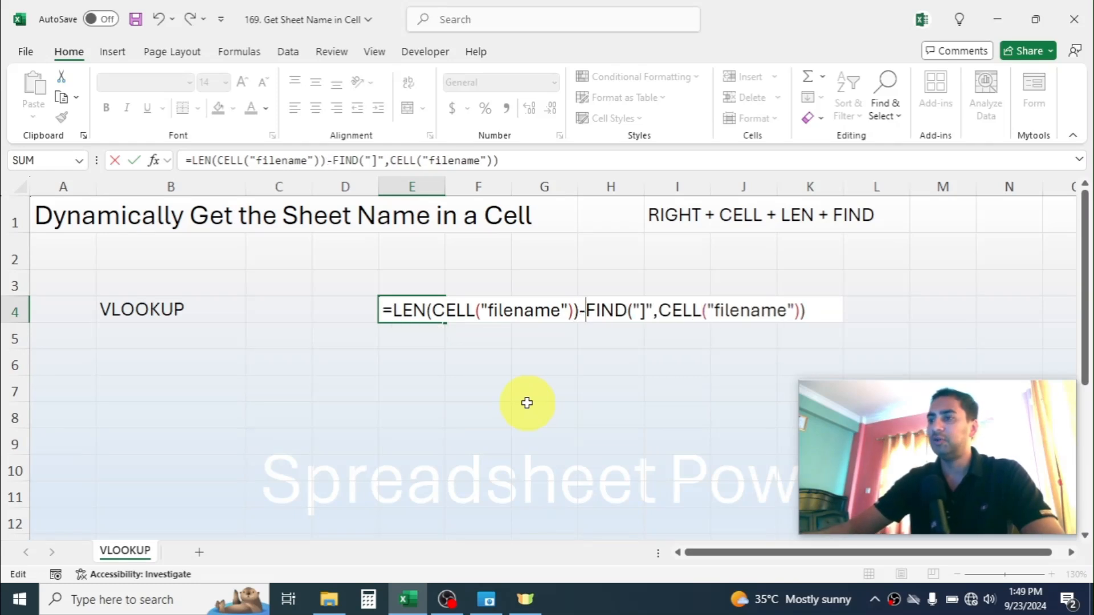
pyautogui.press('Return')
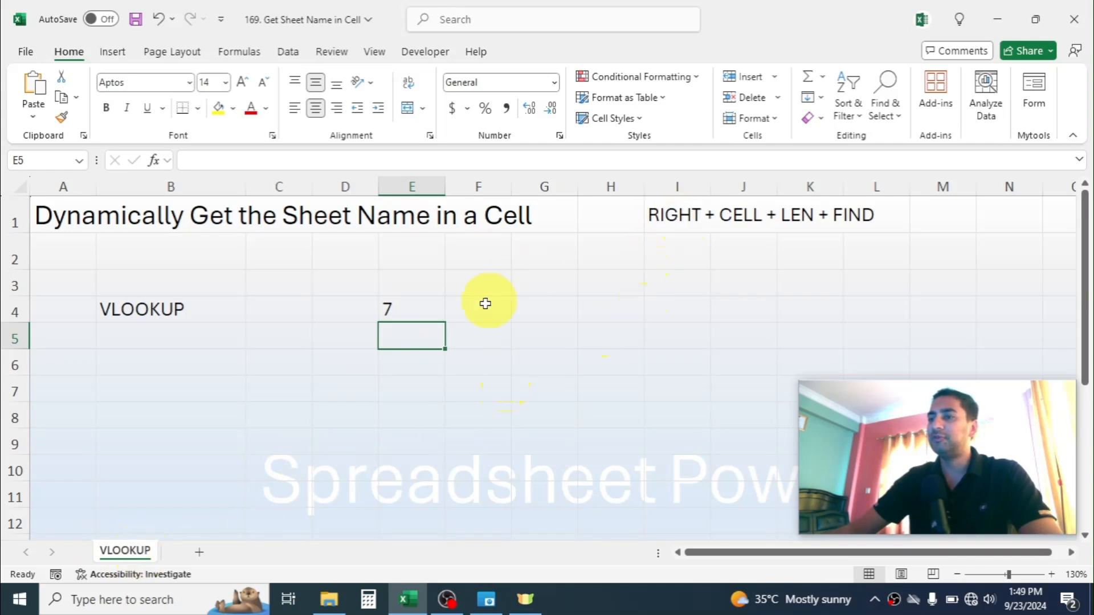
# - Nest the E4 formula in RIGHT so it reads =RIGHT(CELL("filename"),LEN(CELL("filename"))-FIND("]",CELL("filename")))
pyautogui.doubleClick(420, 308)
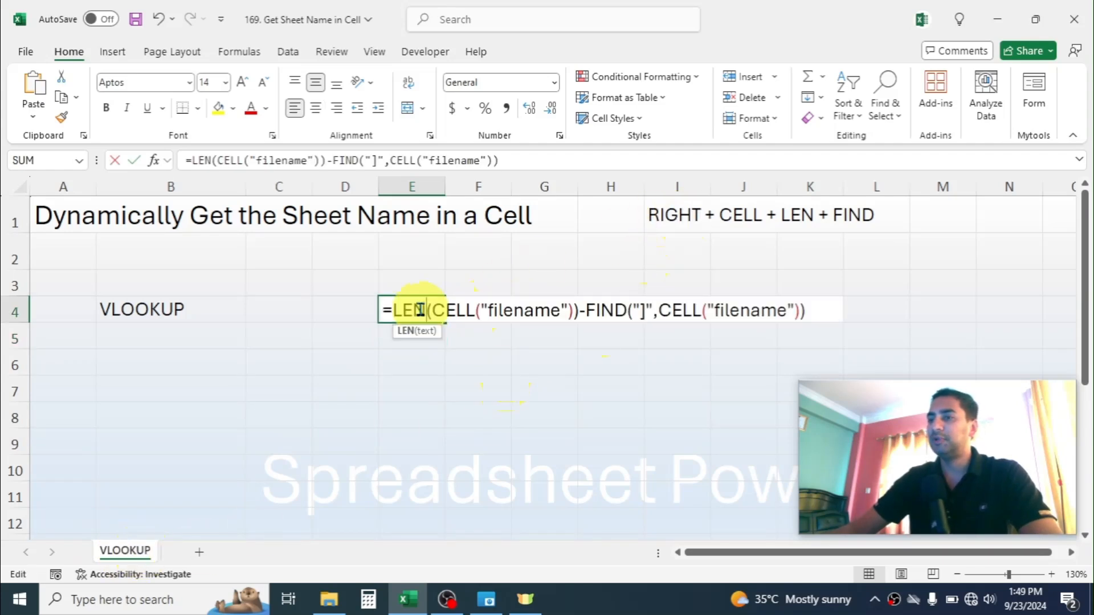
pyautogui.click(394, 310)
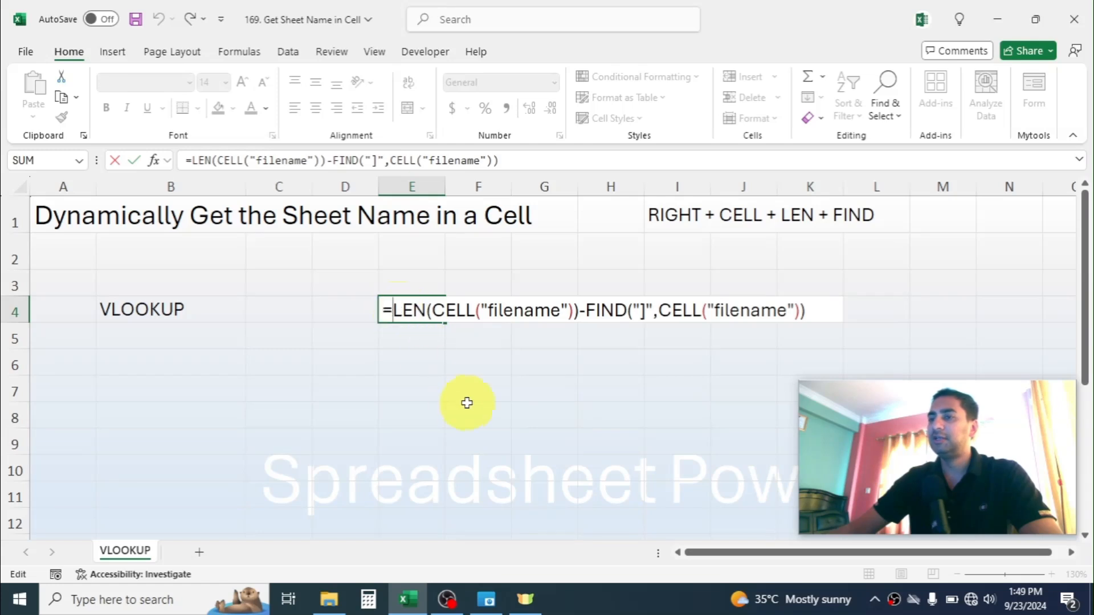
pyautogui.write('RIGHT')
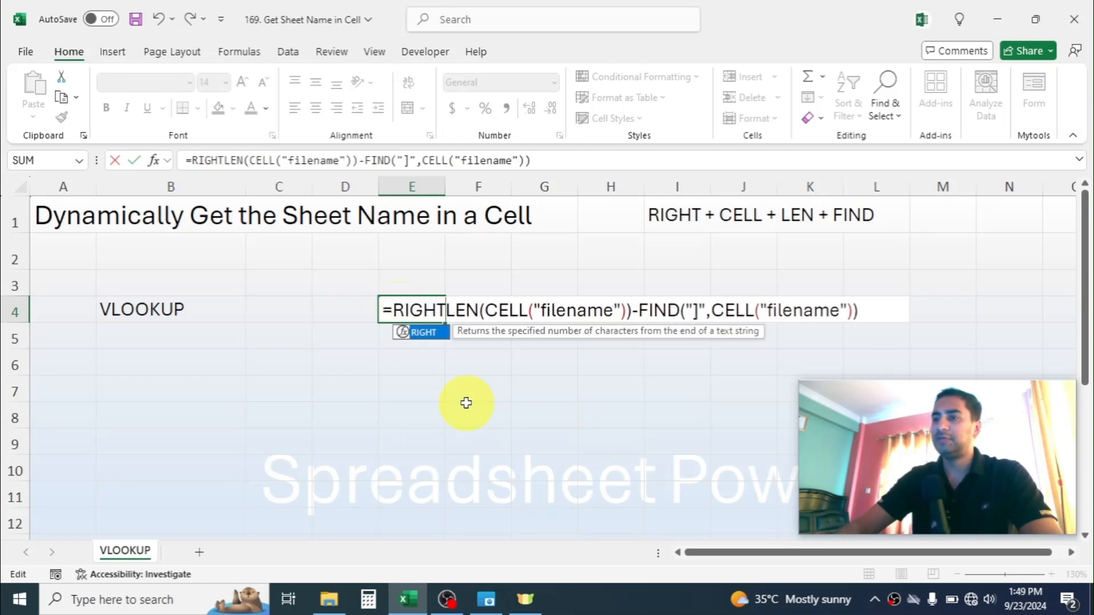
pyautogui.write('(')
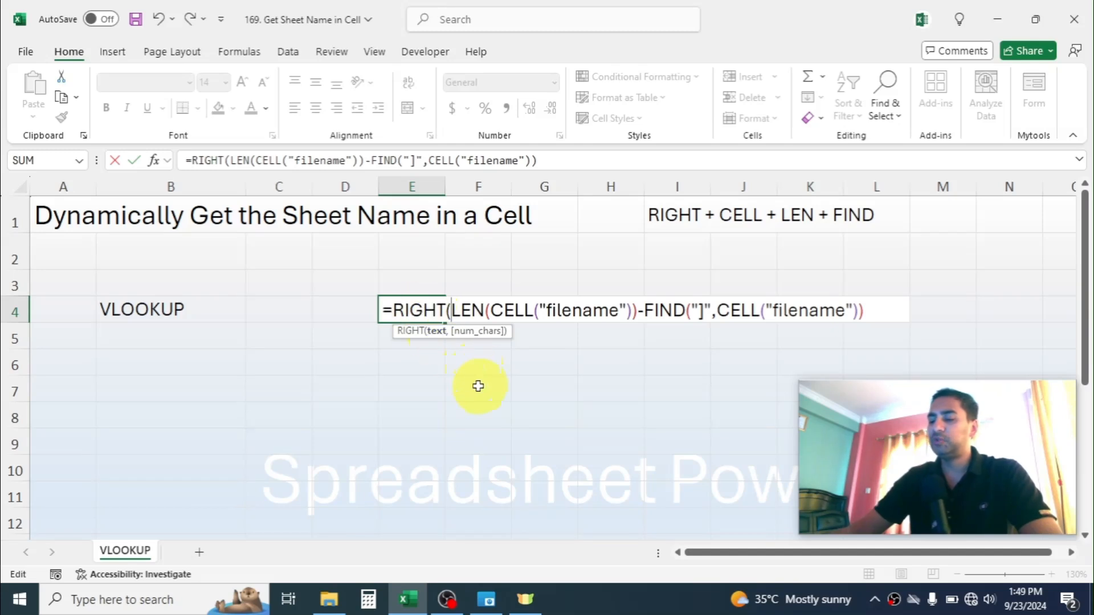
pyautogui.write('CELL')
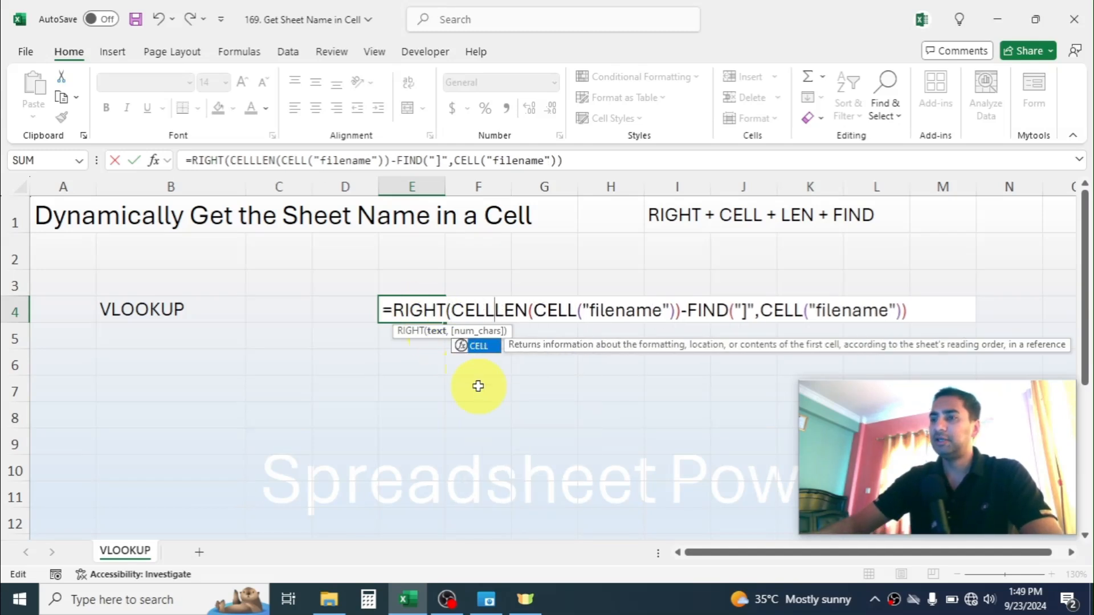
pyautogui.write('(')
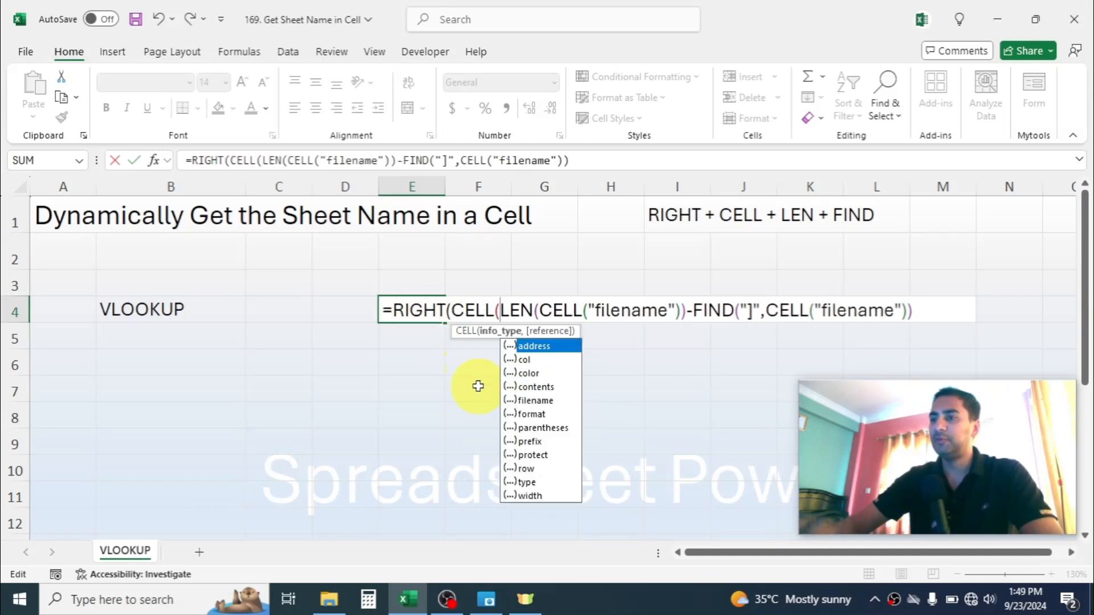
pyautogui.doubleClick(533, 401)
pyautogui.write(')')
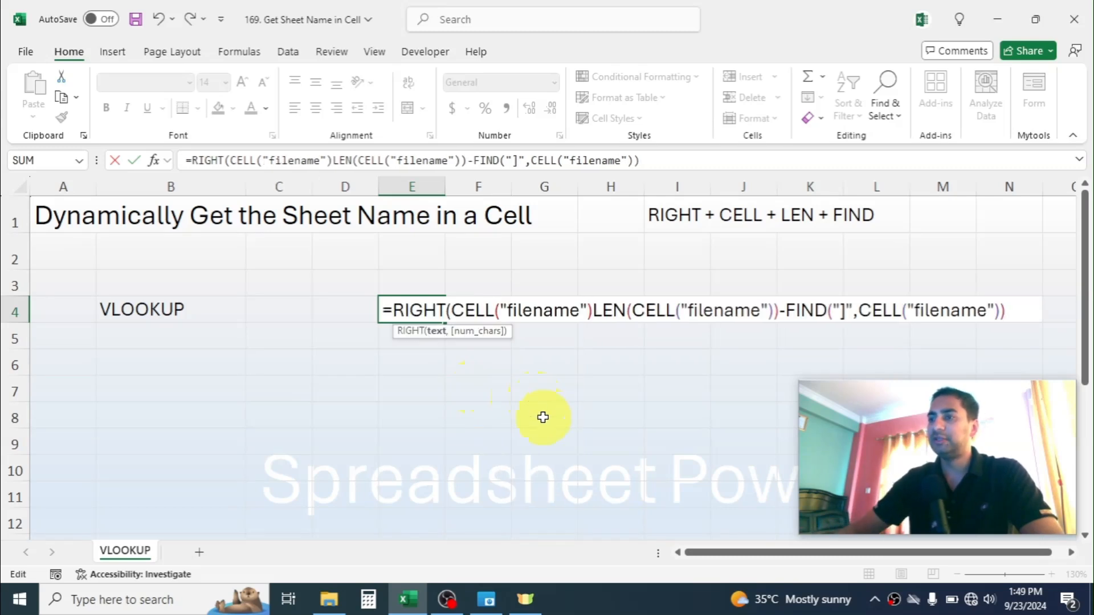
pyautogui.write(',')
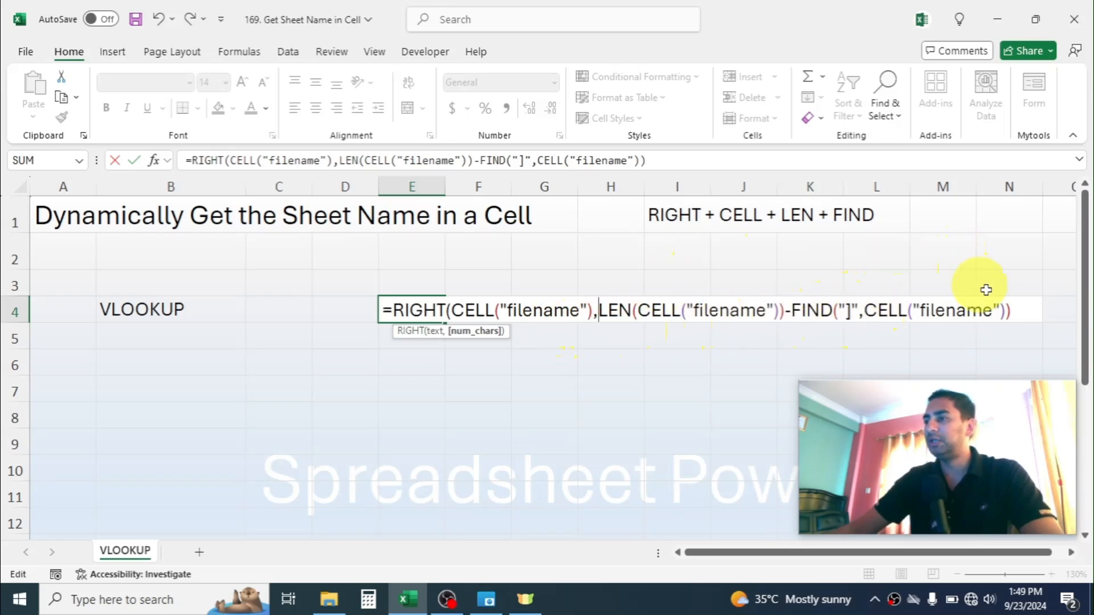
pyautogui.click(1013, 310)
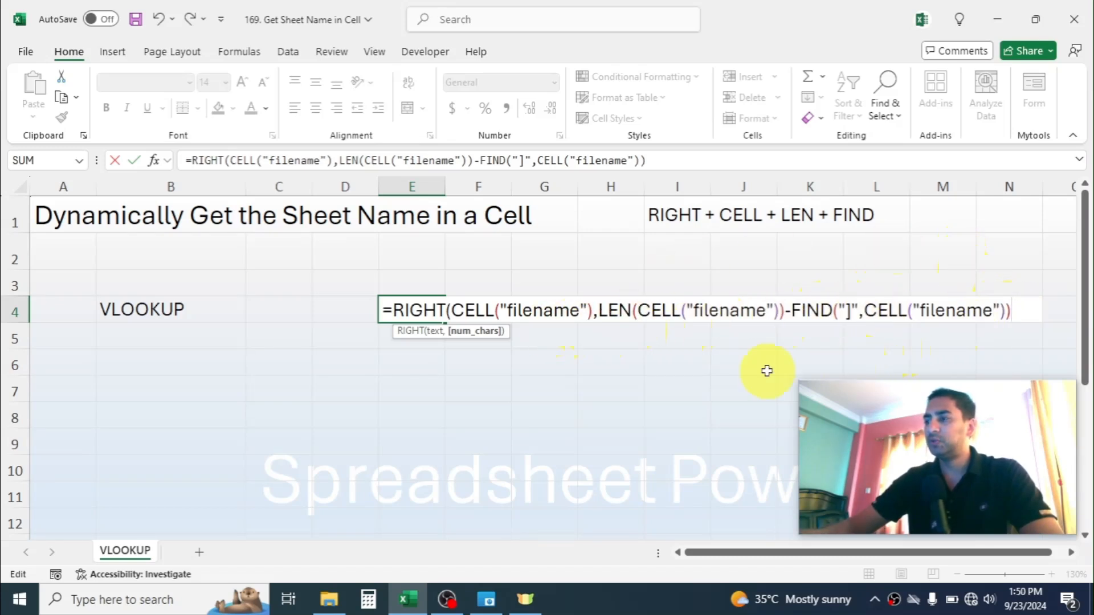
pyautogui.write(')')
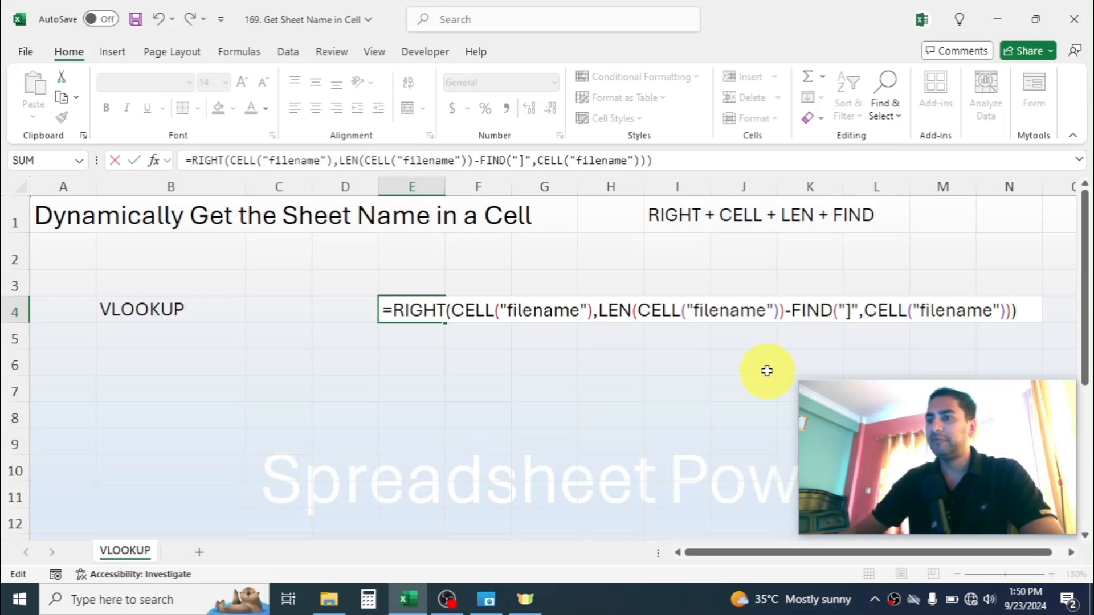
pyautogui.press('Return')
pyautogui.click(413, 311)
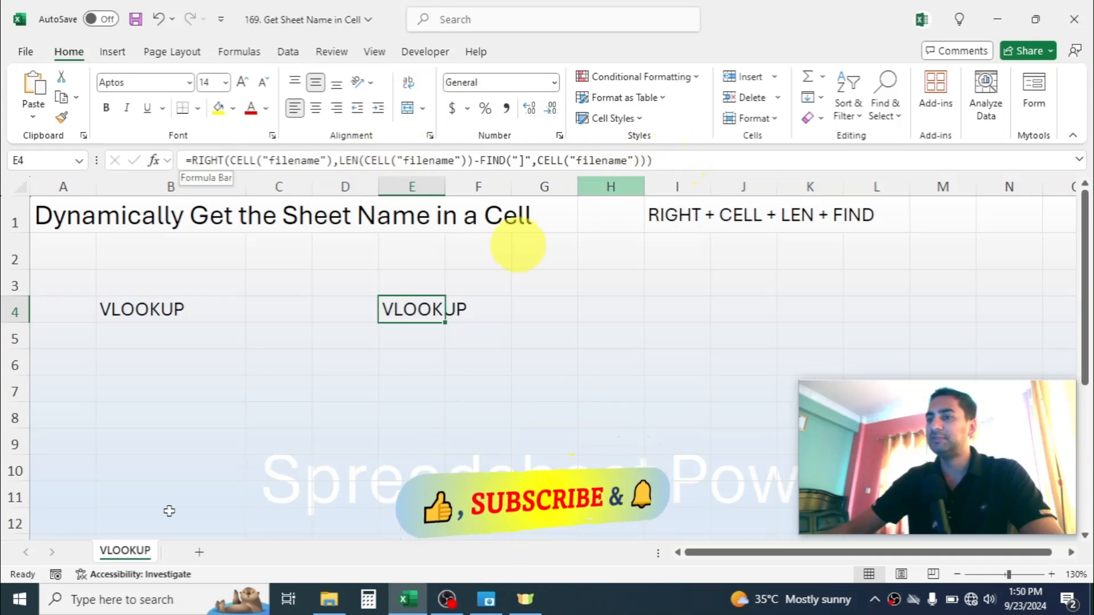
pyautogui.click(405, 359)
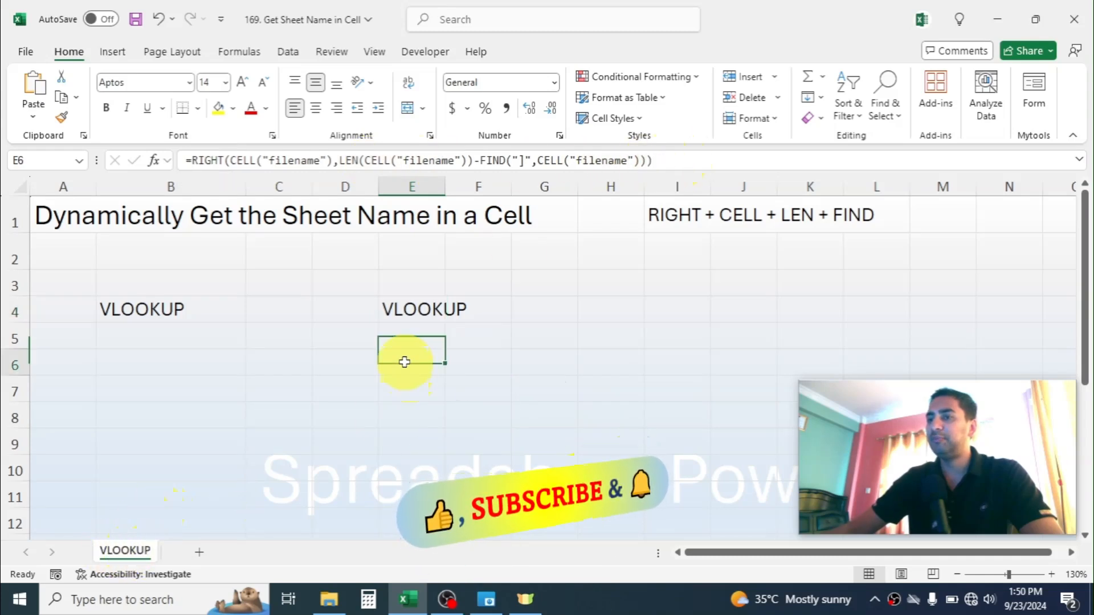
pyautogui.click(399, 313)
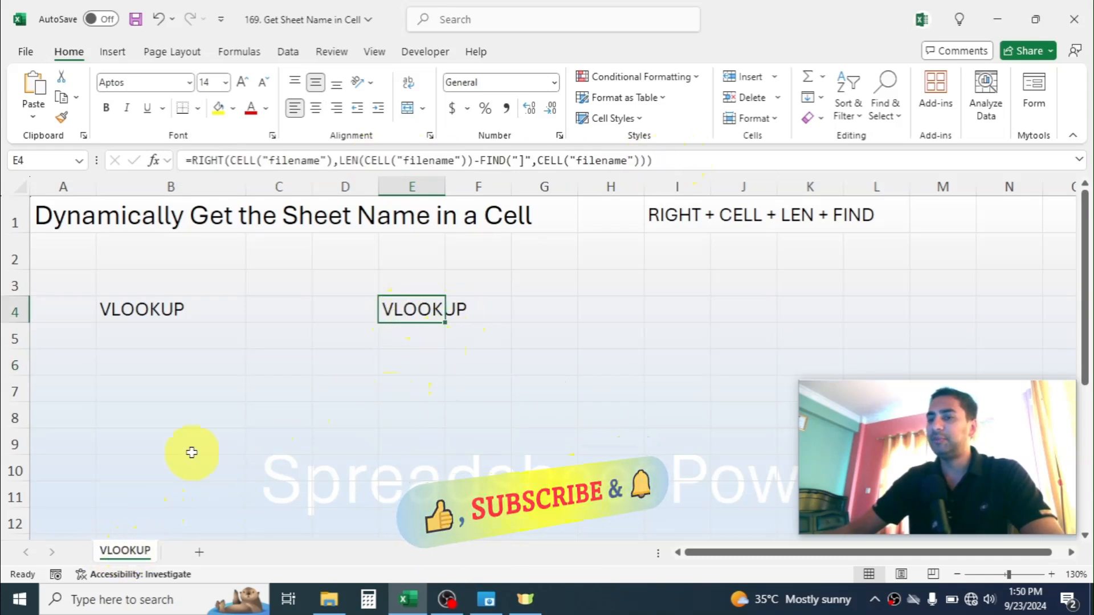
# - Rename the VLOOKUP worksheet as MATCH and check the formula result in cell E4
pyautogui.rightClick(126, 551)
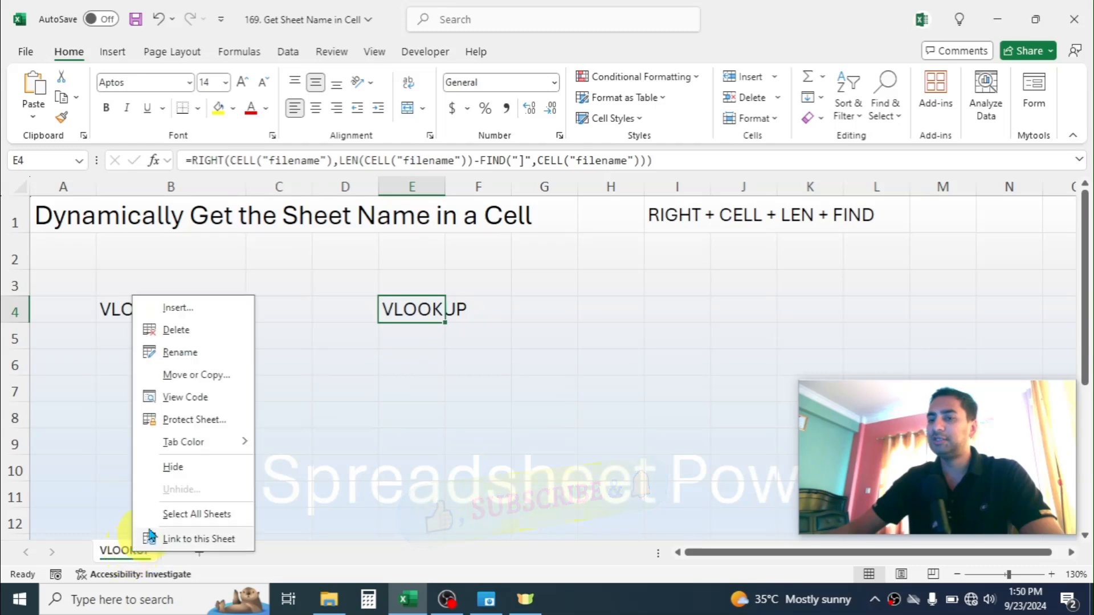
pyautogui.click(164, 355)
pyautogui.write('MATCH')
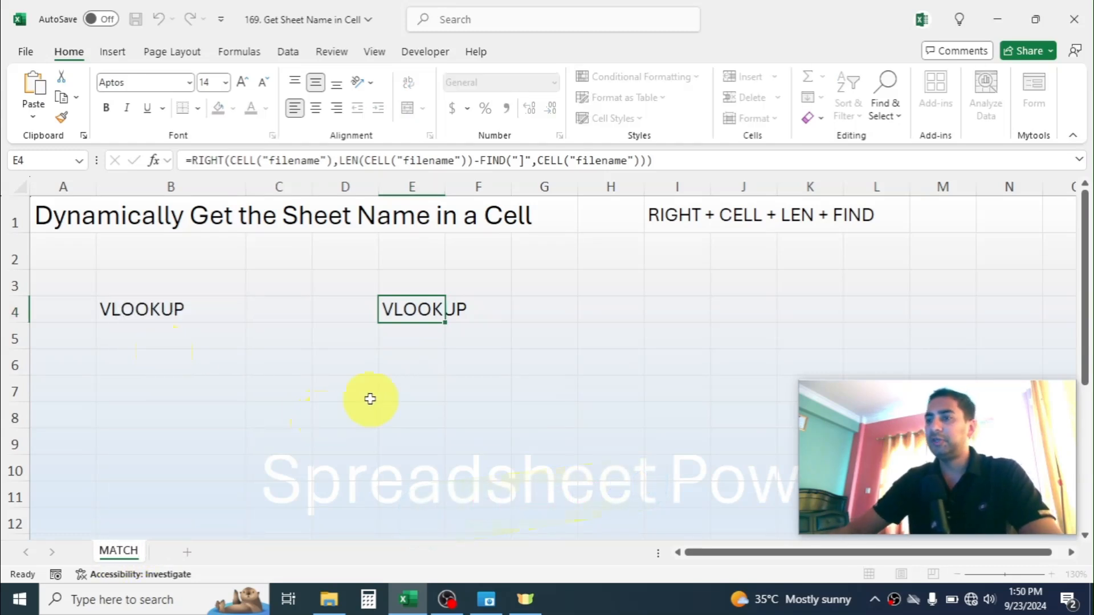
pyautogui.click(421, 382)
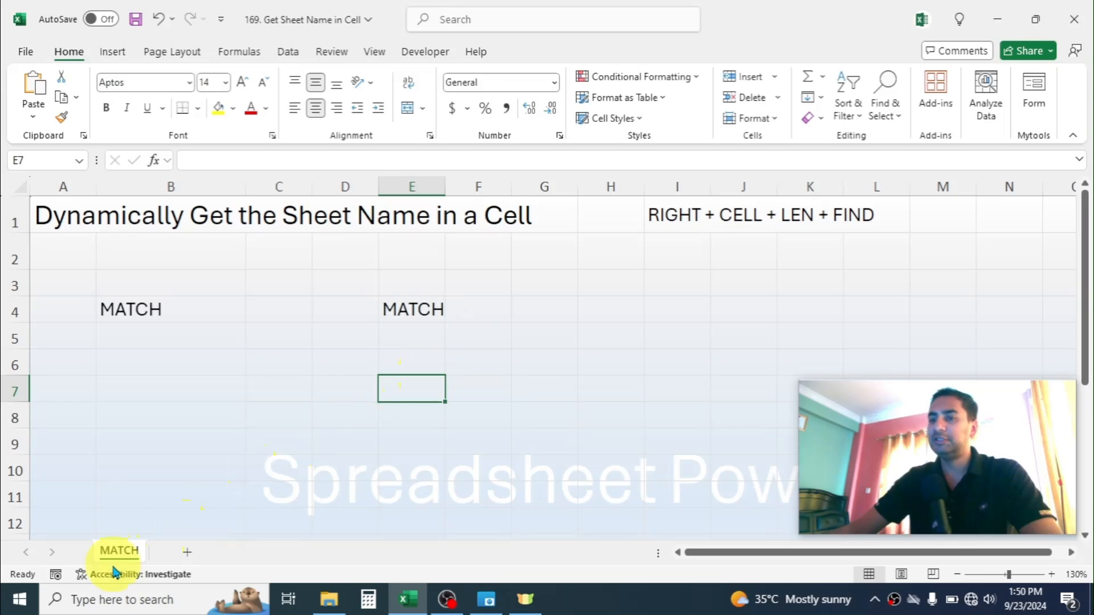
pyautogui.click(416, 312)
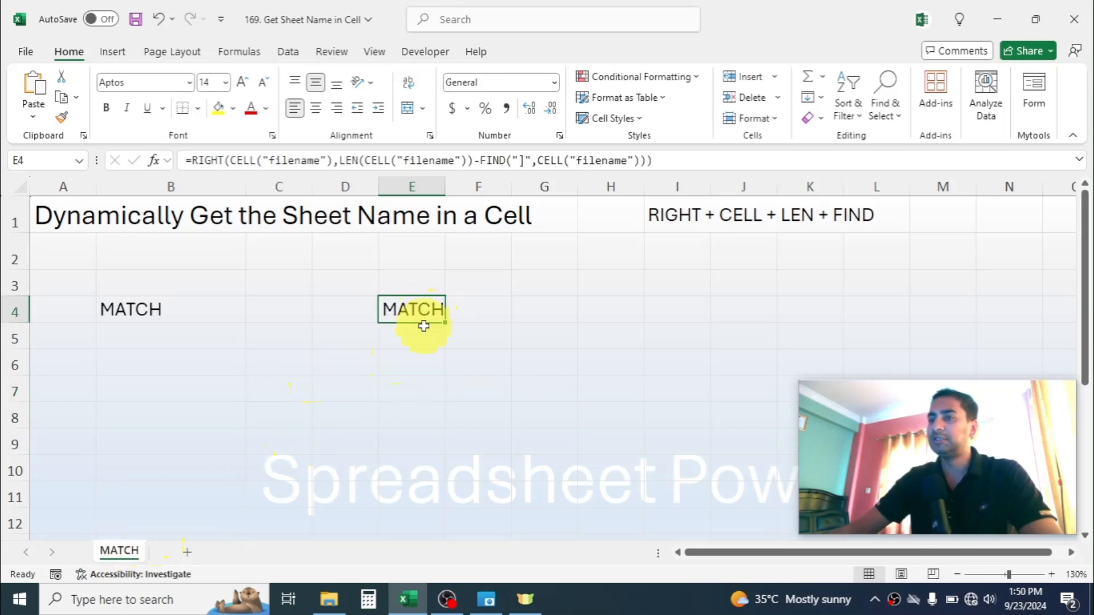